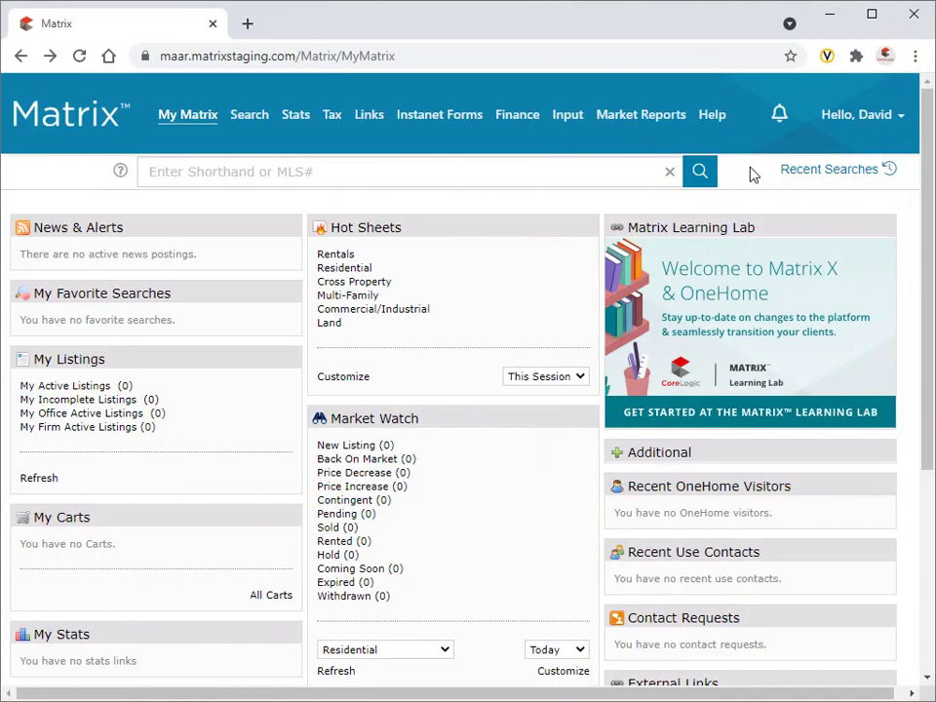
Go to My Information in the Matrix account settings.
click(844, 115)
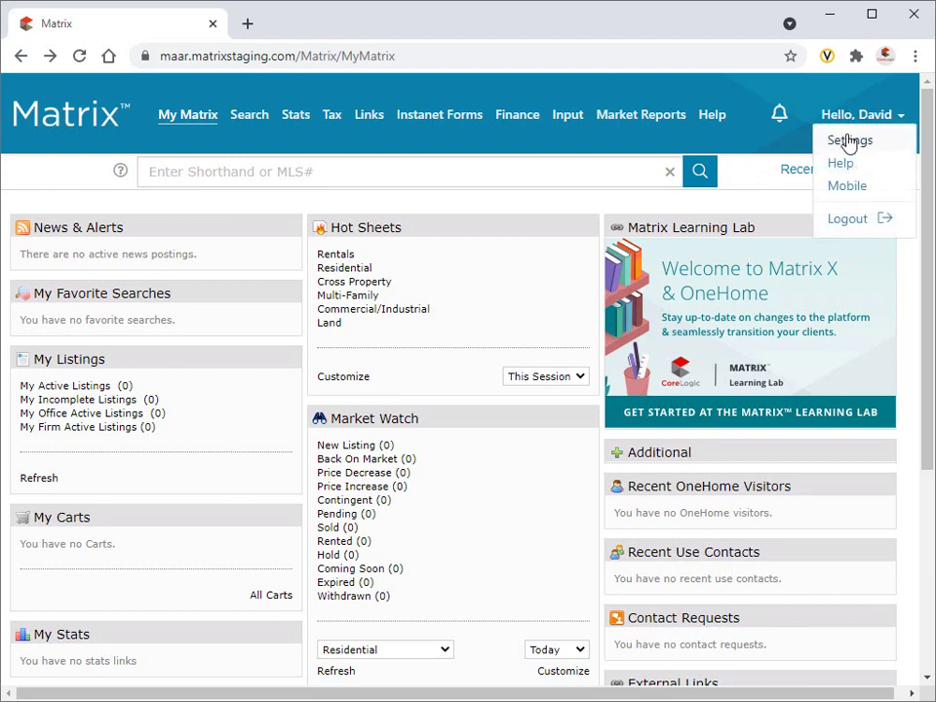
click(847, 142)
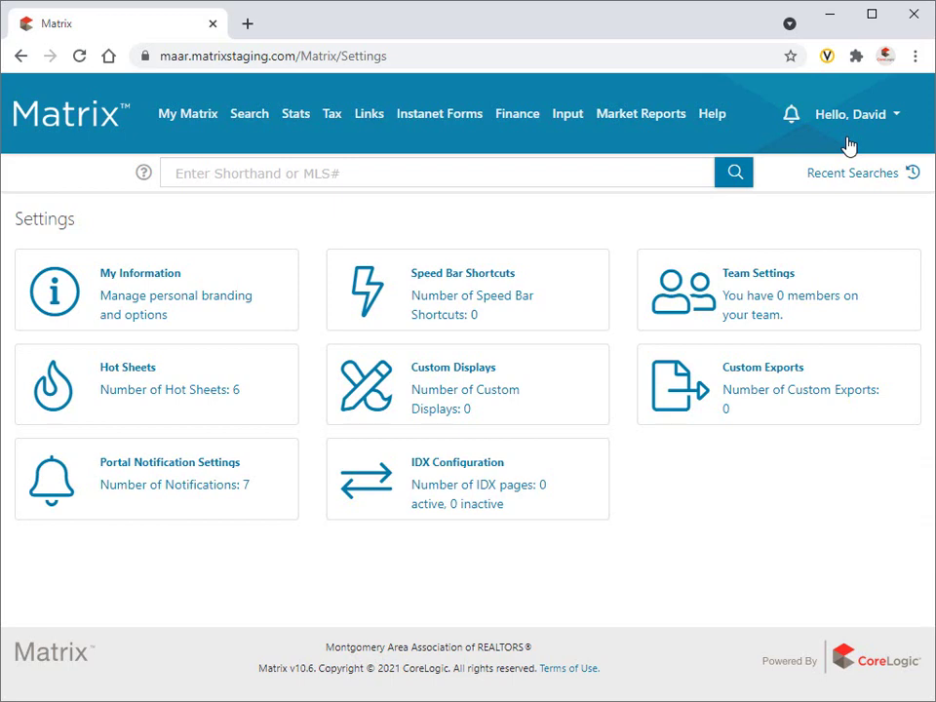
click(181, 287)
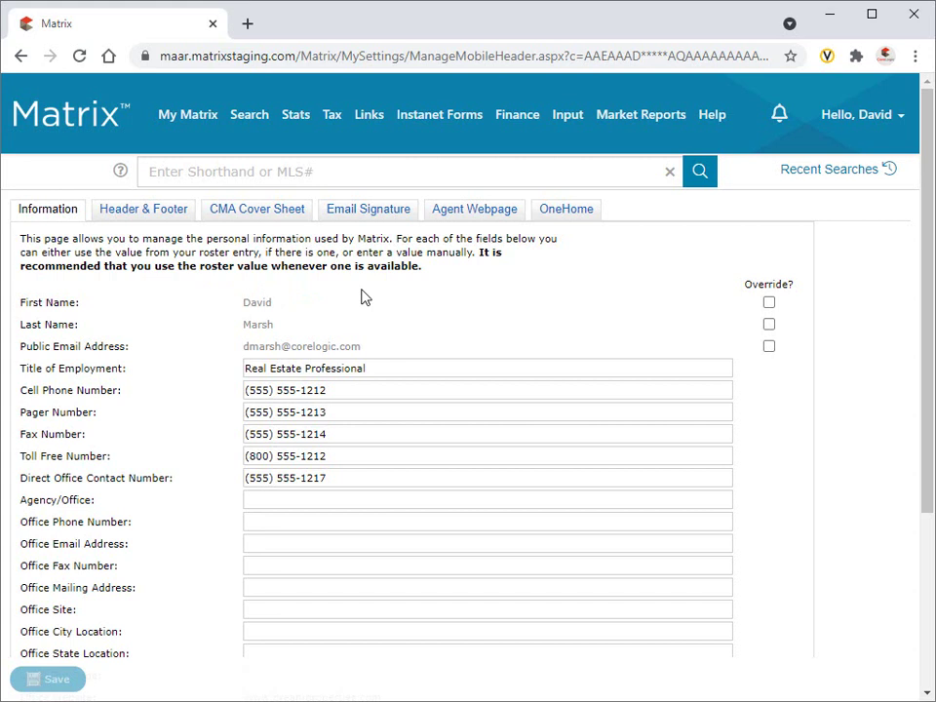
Tick Override for First Name, enter the agent's shortened first name, and save.
click(769, 302)
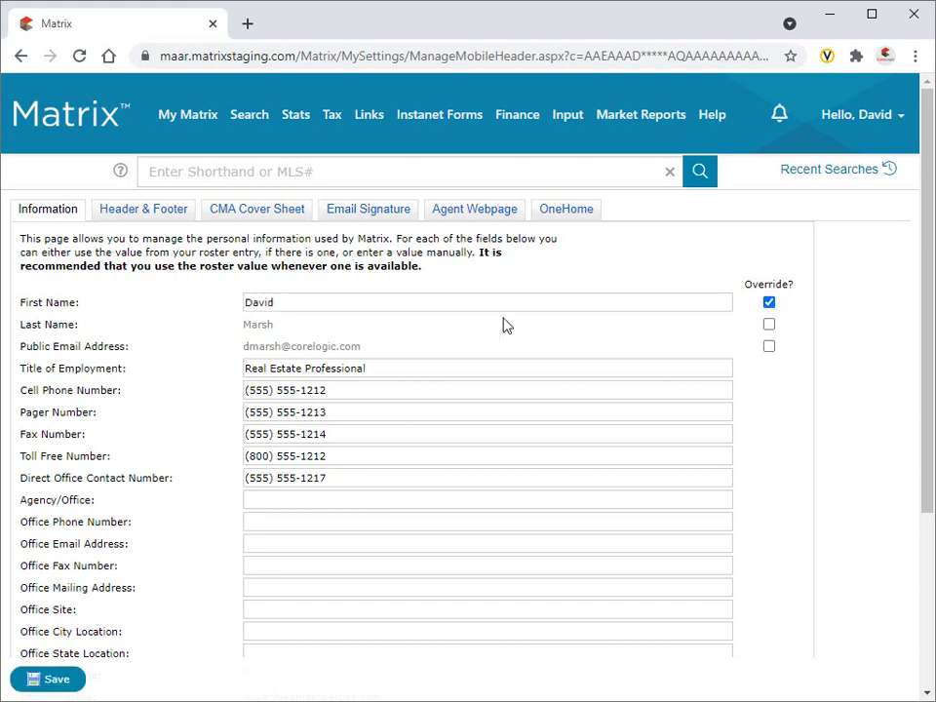
drag(404, 305, 230, 302)
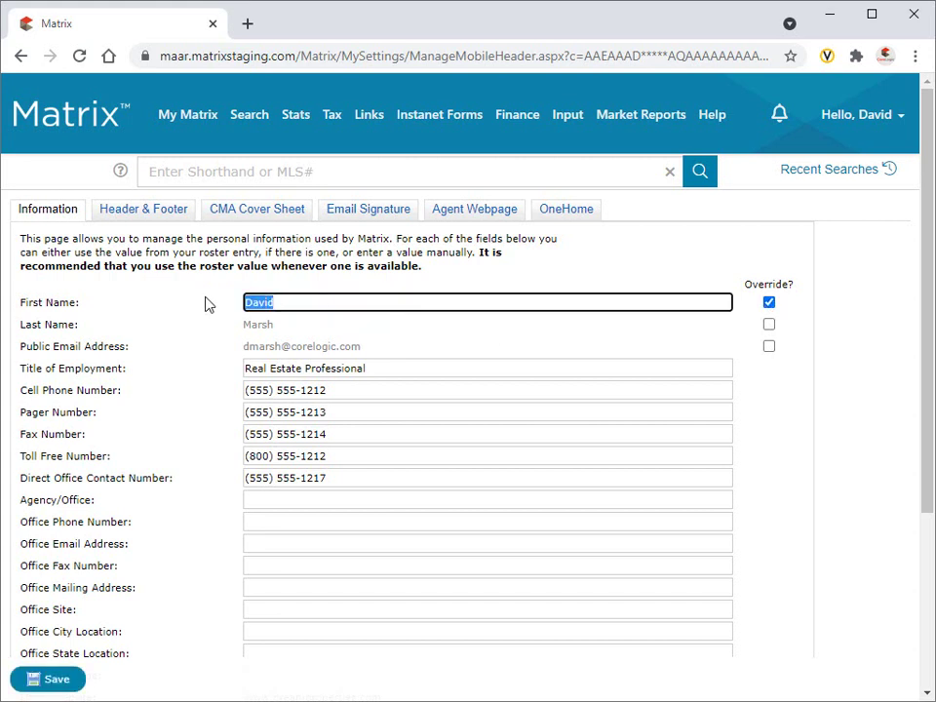
text(Dave)
click(206, 307)
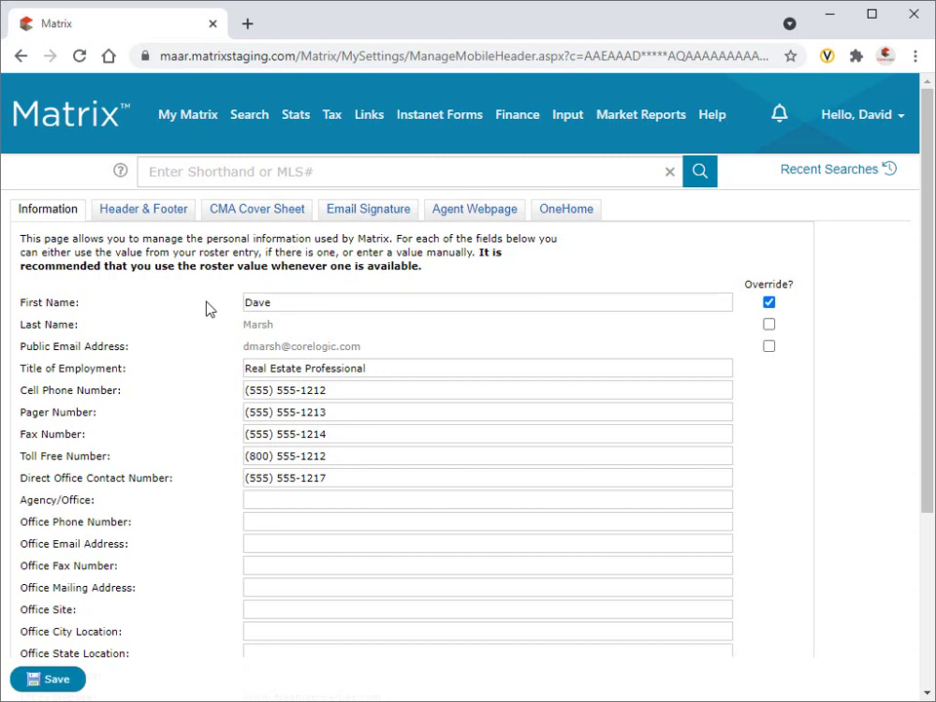
click(56, 679)
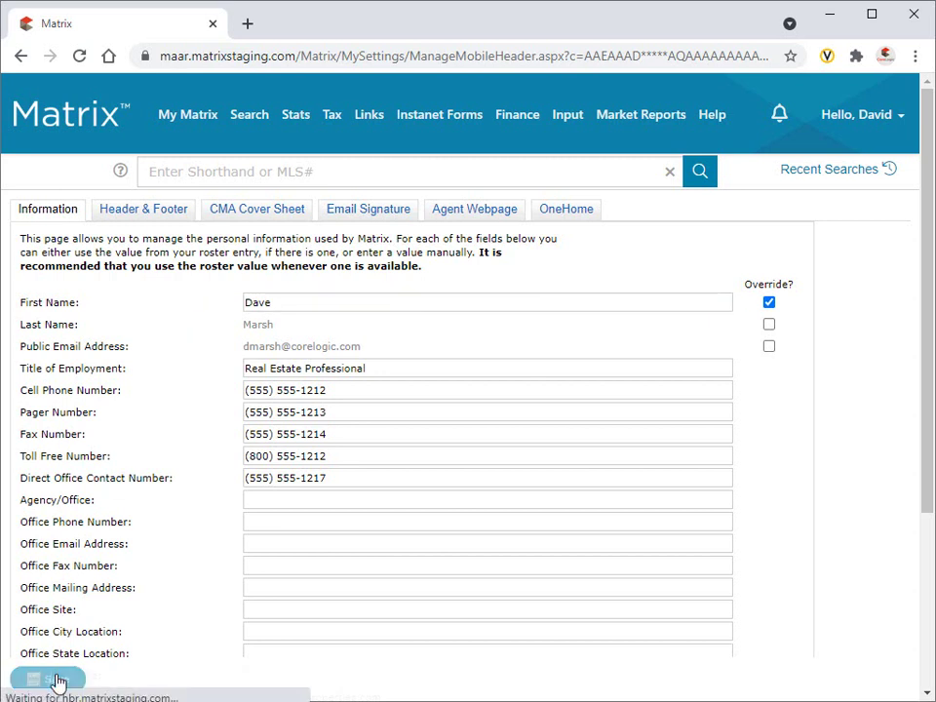
In Header & Footer, pick the Blue Sofa 1 theme from the banner library.
click(151, 211)
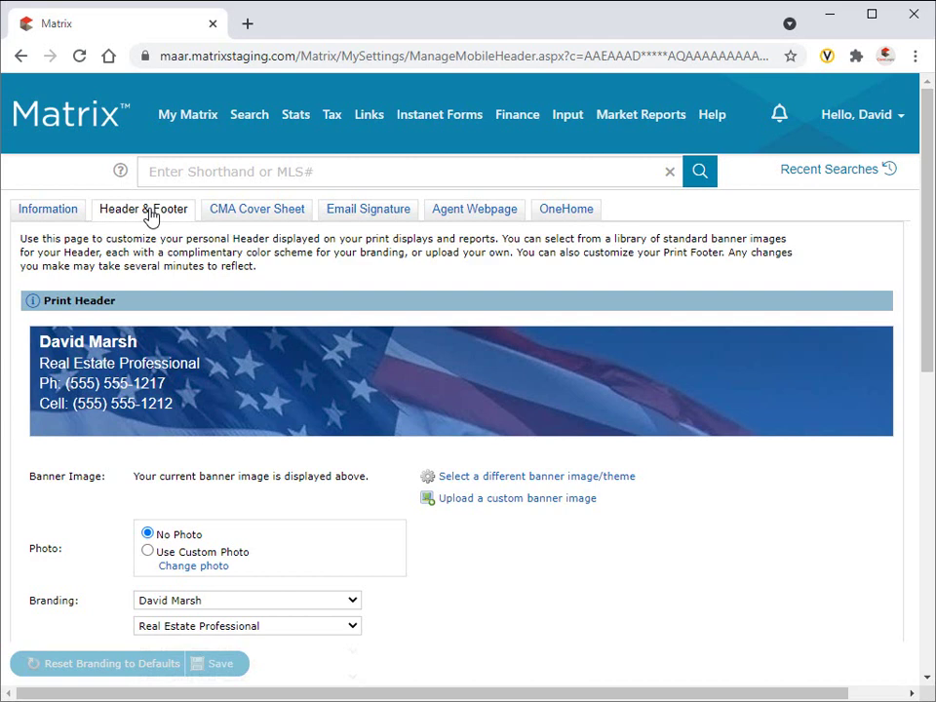
click(537, 501)
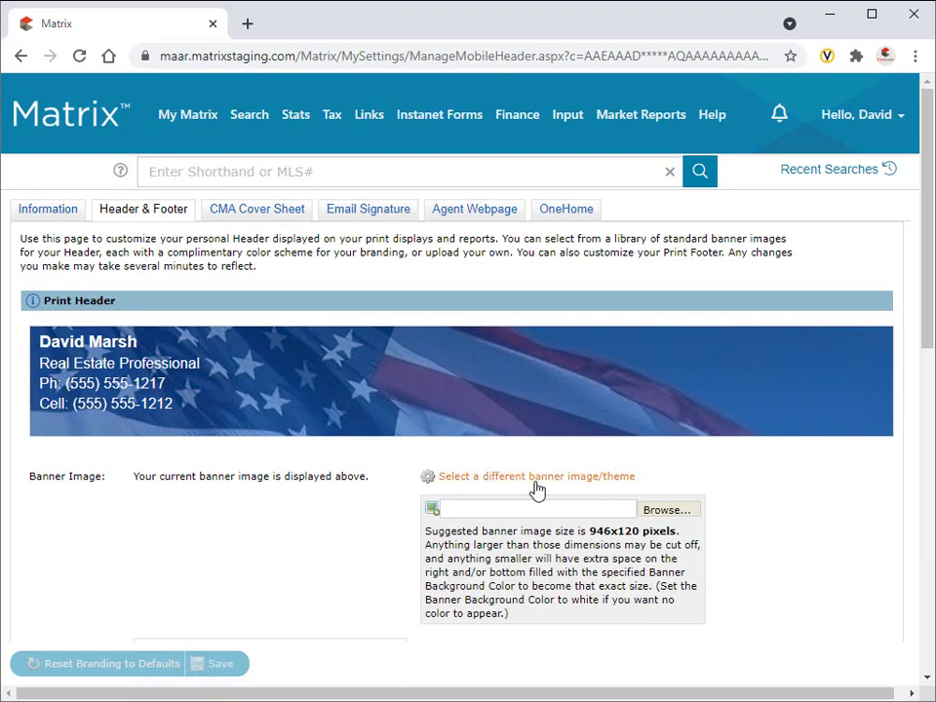
click(541, 478)
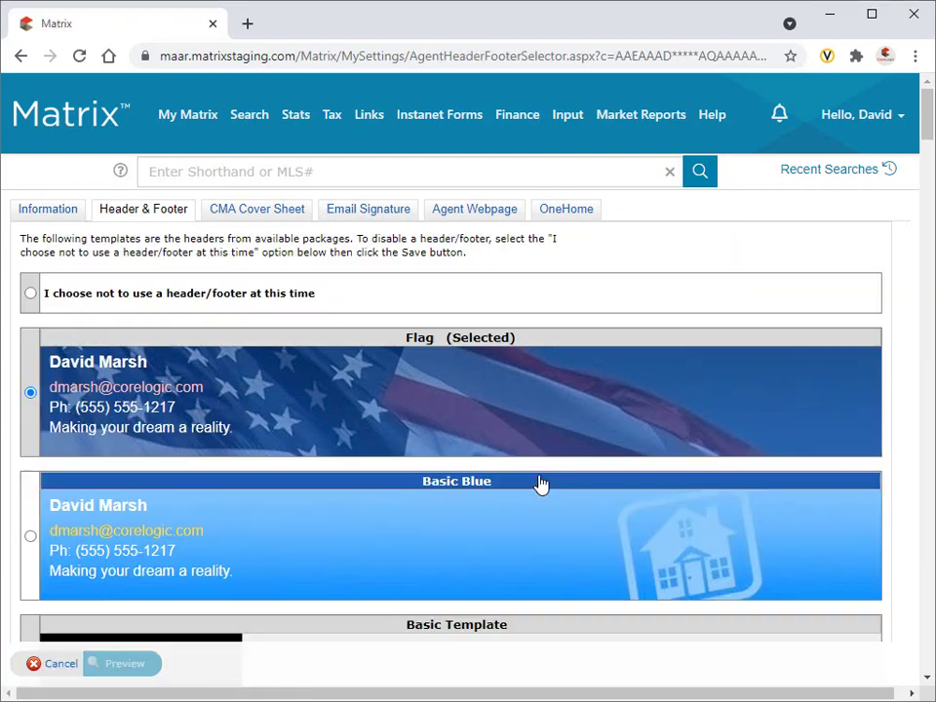
scroll(541, 483, down, 10)
scroll(541, 484, down, 6)
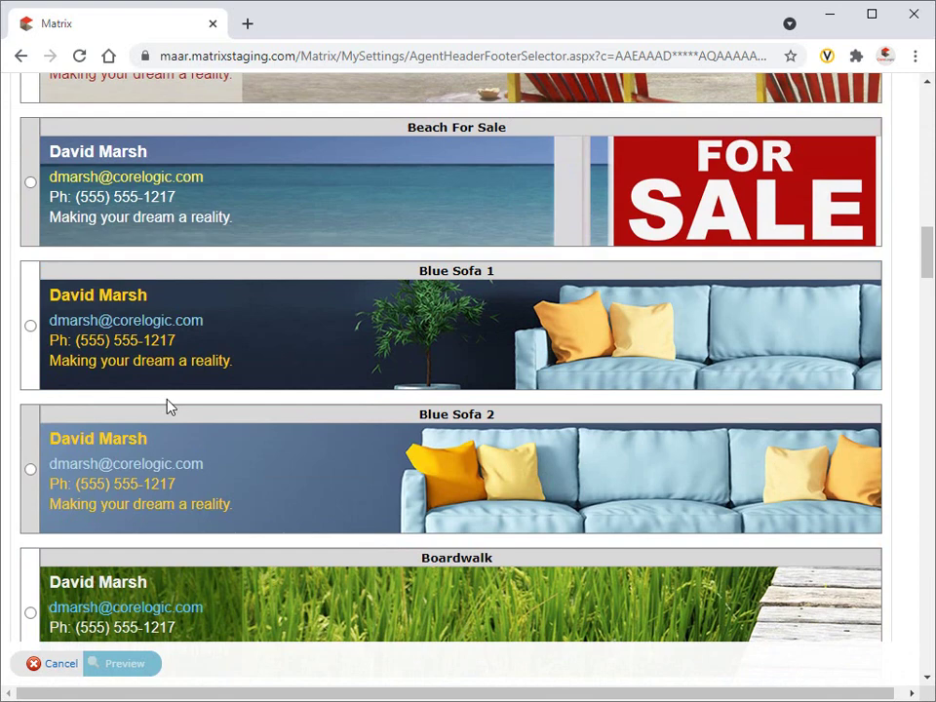
click(30, 326)
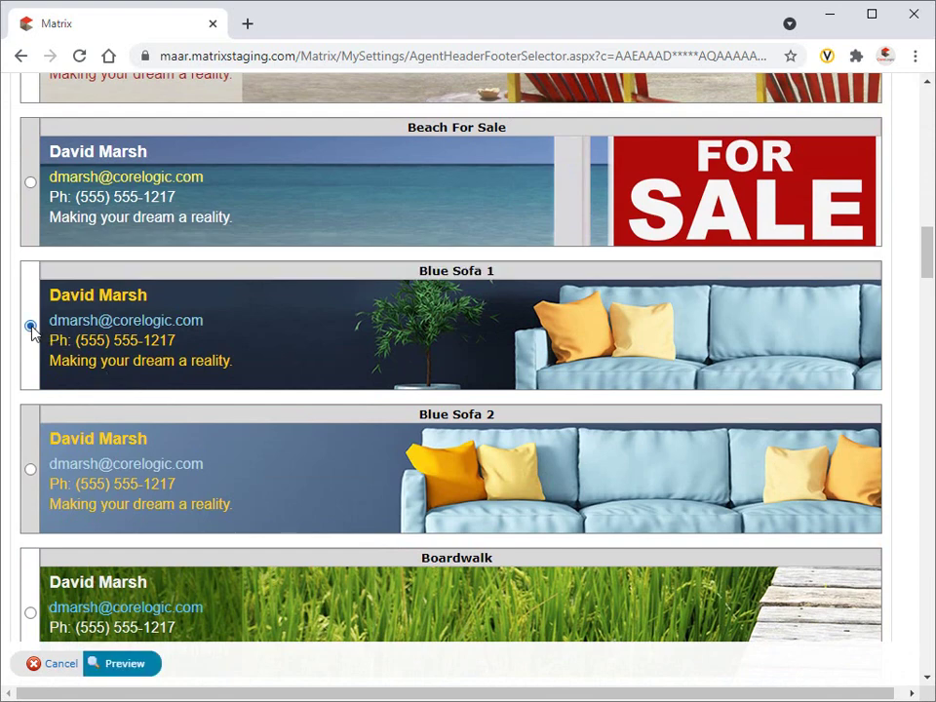
Preview the theme, use a custom photo, and make the fifth branding line the e-mail address.
click(123, 669)
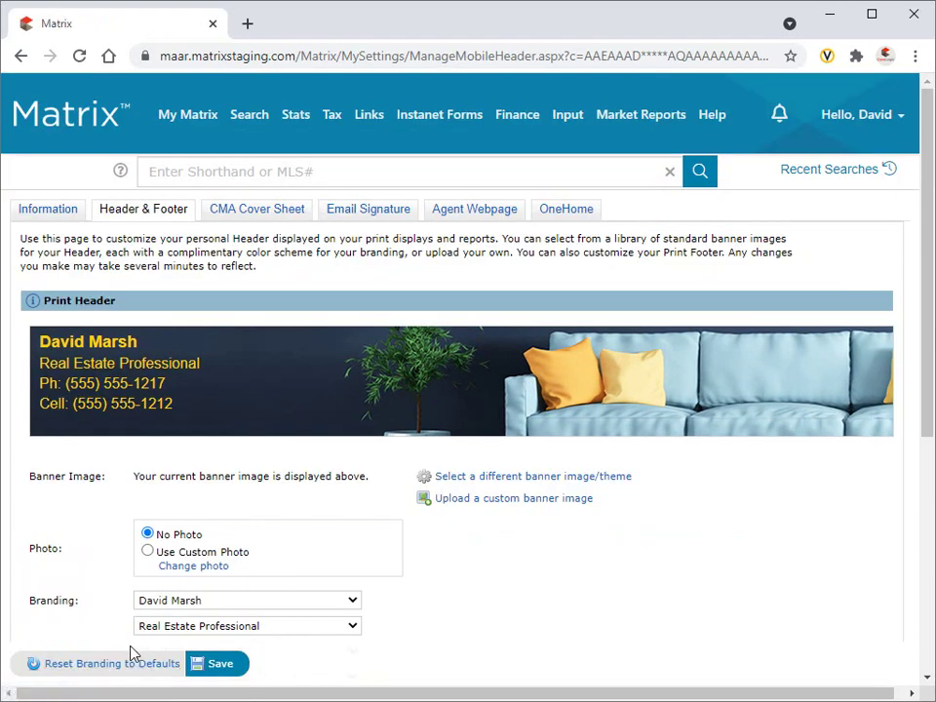
click(147, 552)
scroll(147, 560, down, 2)
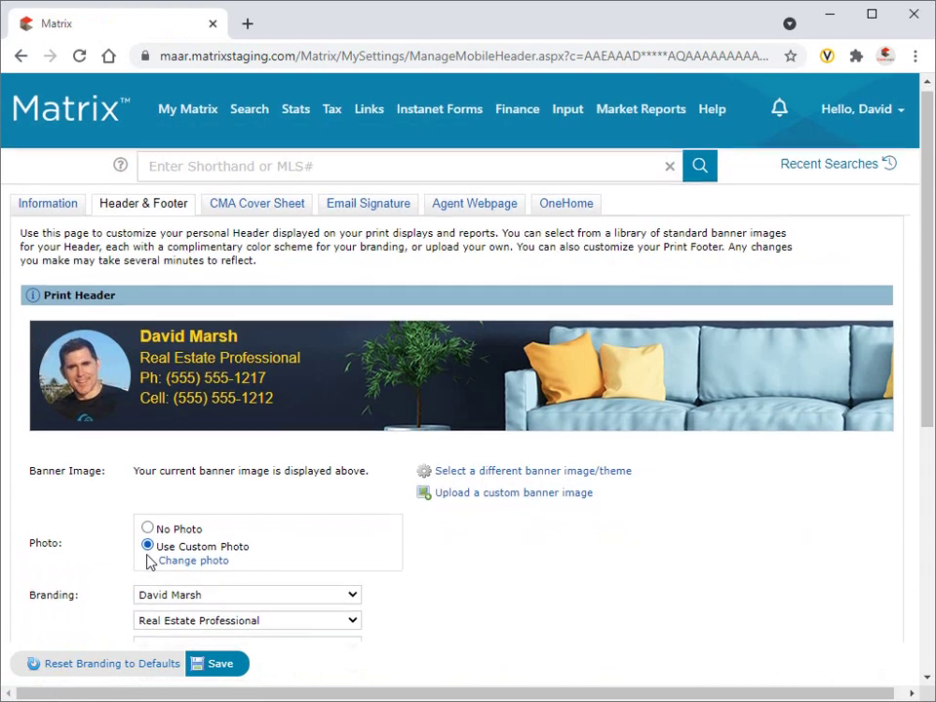
click(262, 523)
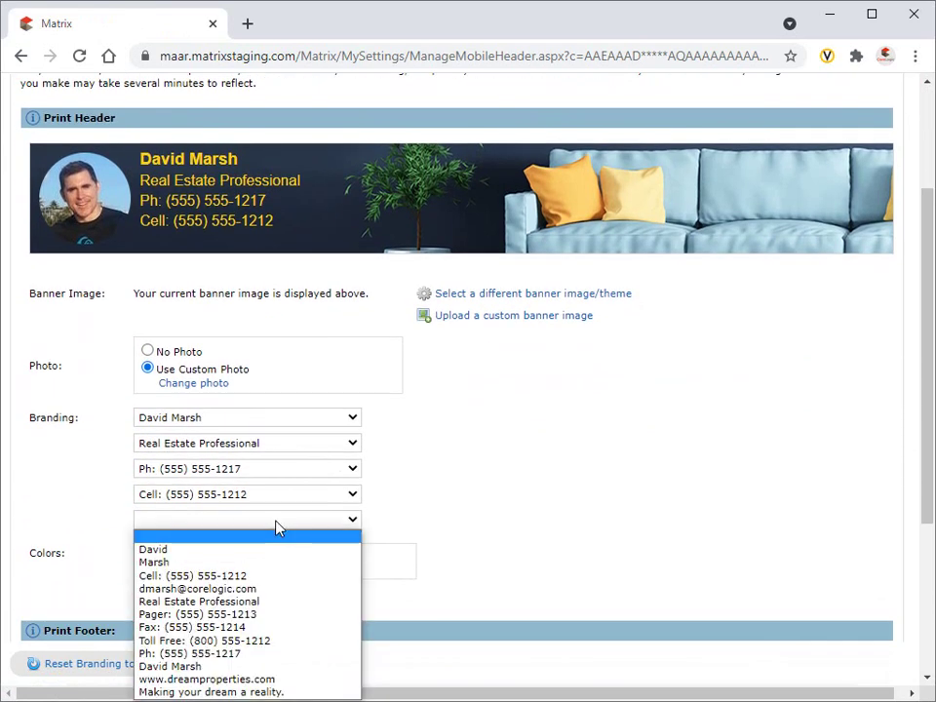
click(266, 591)
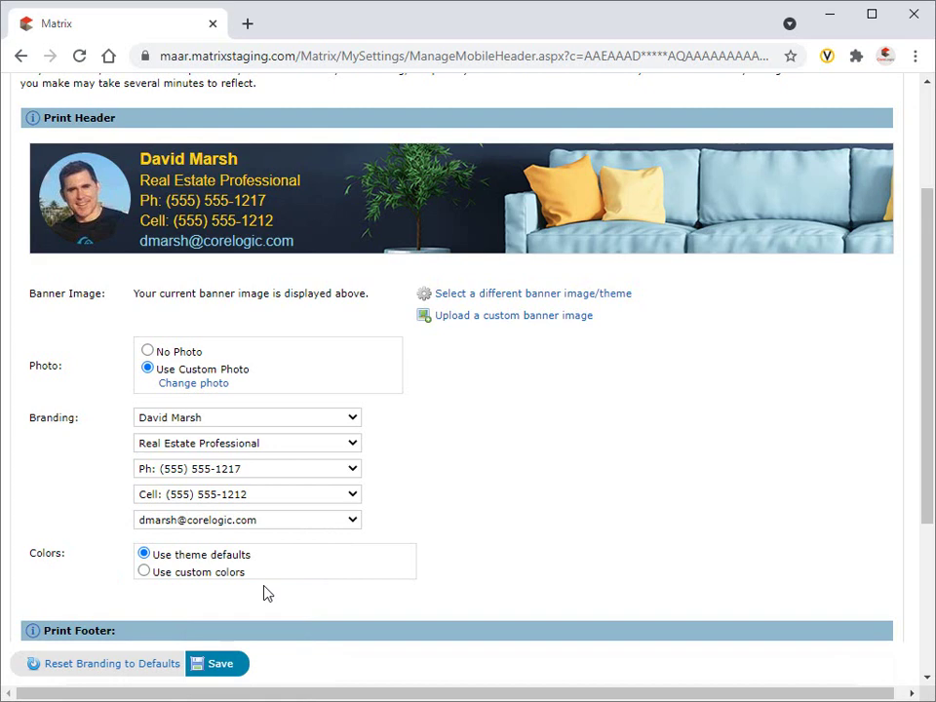
Use custom colors with Solid transparency and a green #446932 branding background.
scroll(266, 593, down, 3)
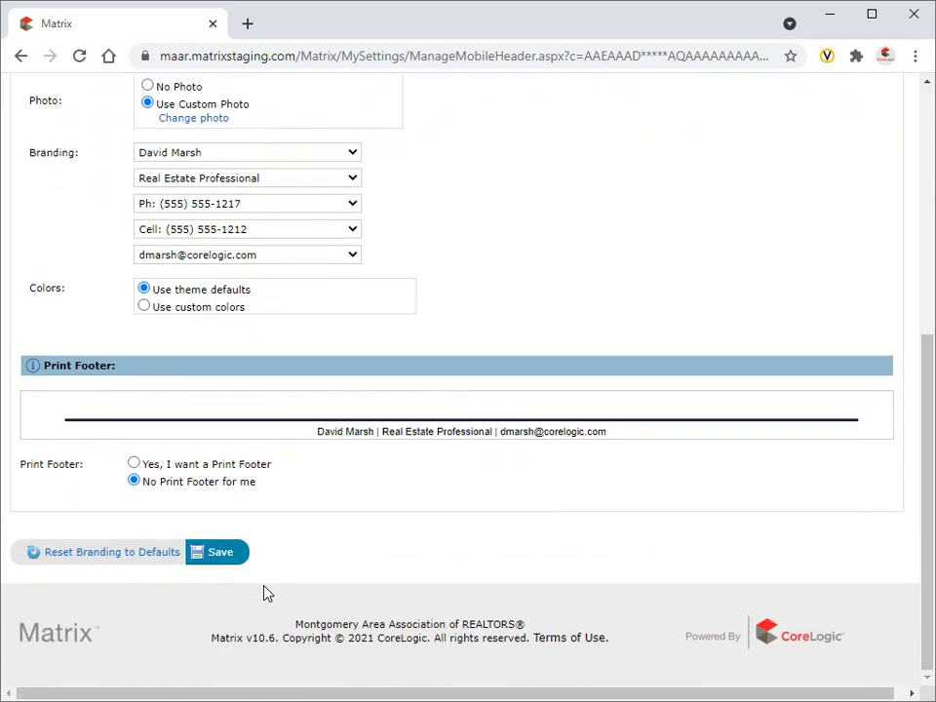
click(144, 308)
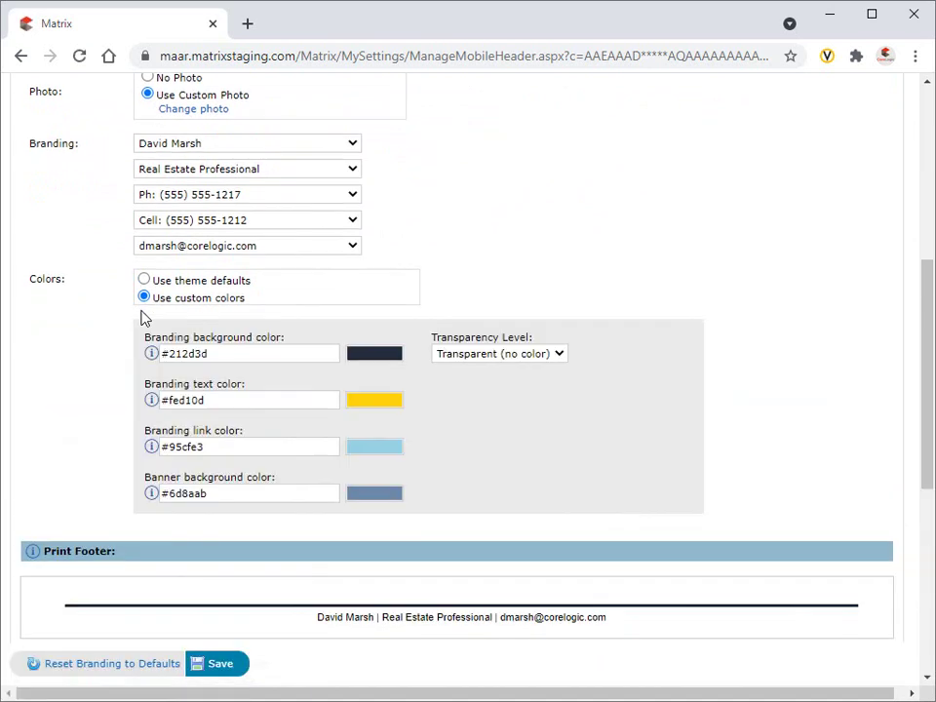
click(479, 353)
click(481, 370)
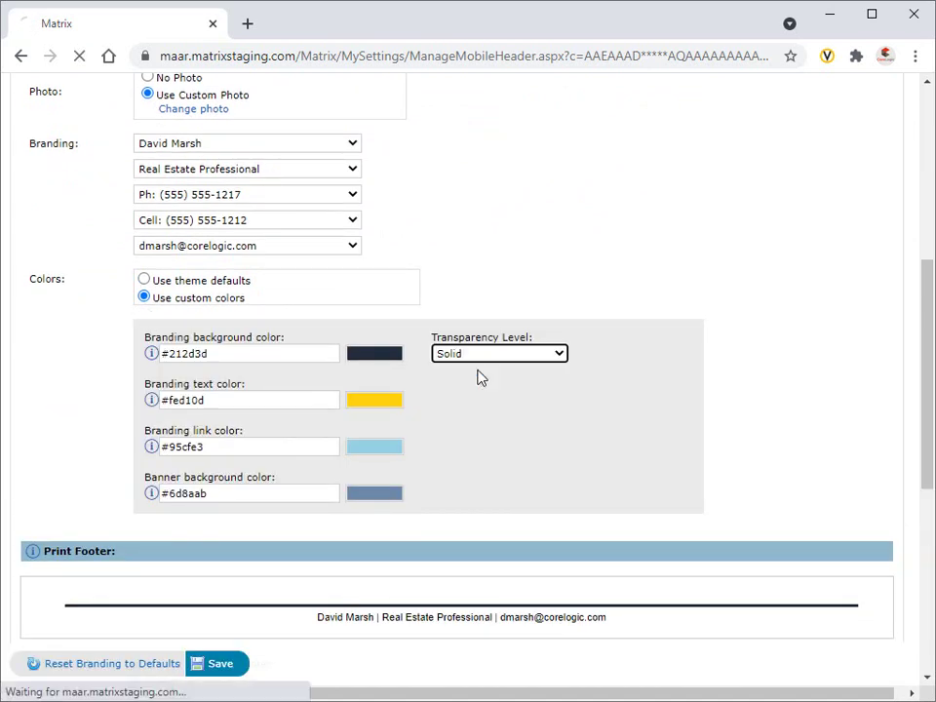
click(379, 353)
click(486, 519)
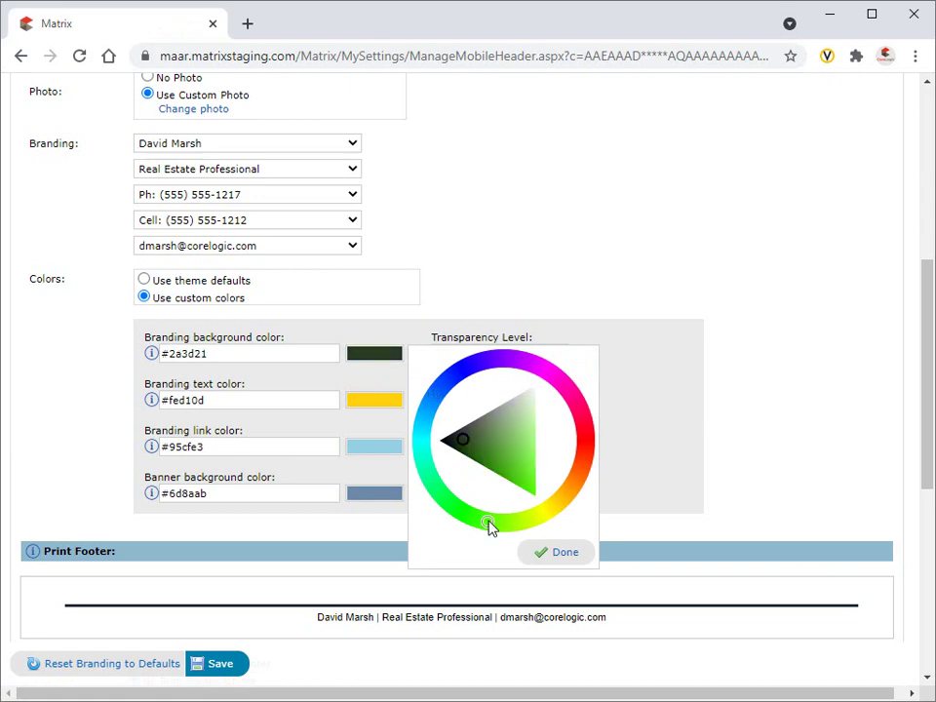
click(480, 447)
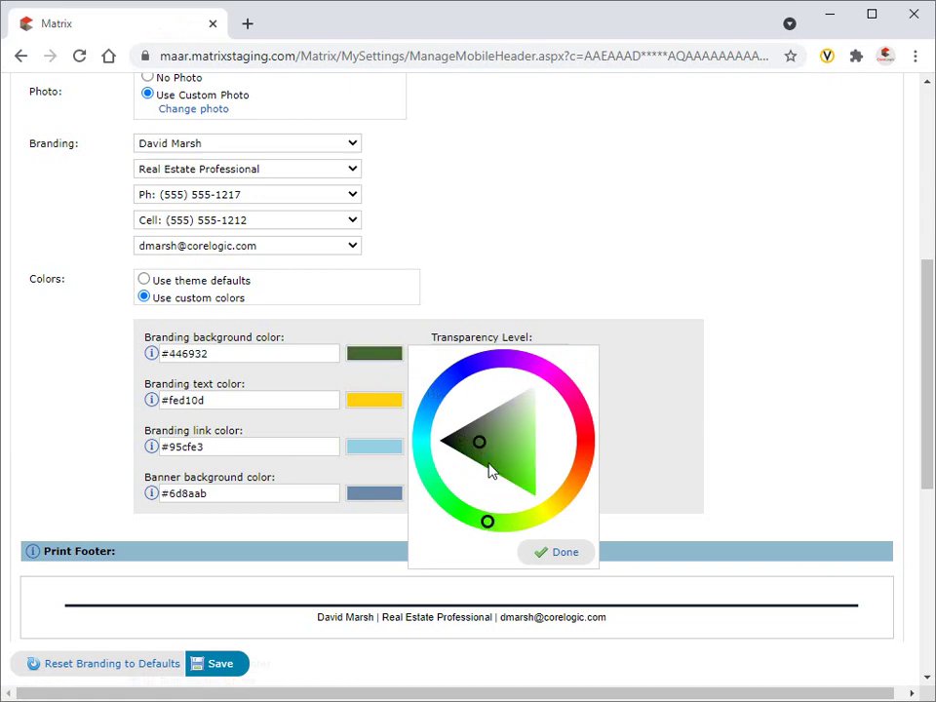
click(570, 557)
Enable the print footer with the cell number as its fourth branding line, then save.
scroll(573, 560, down, 3)
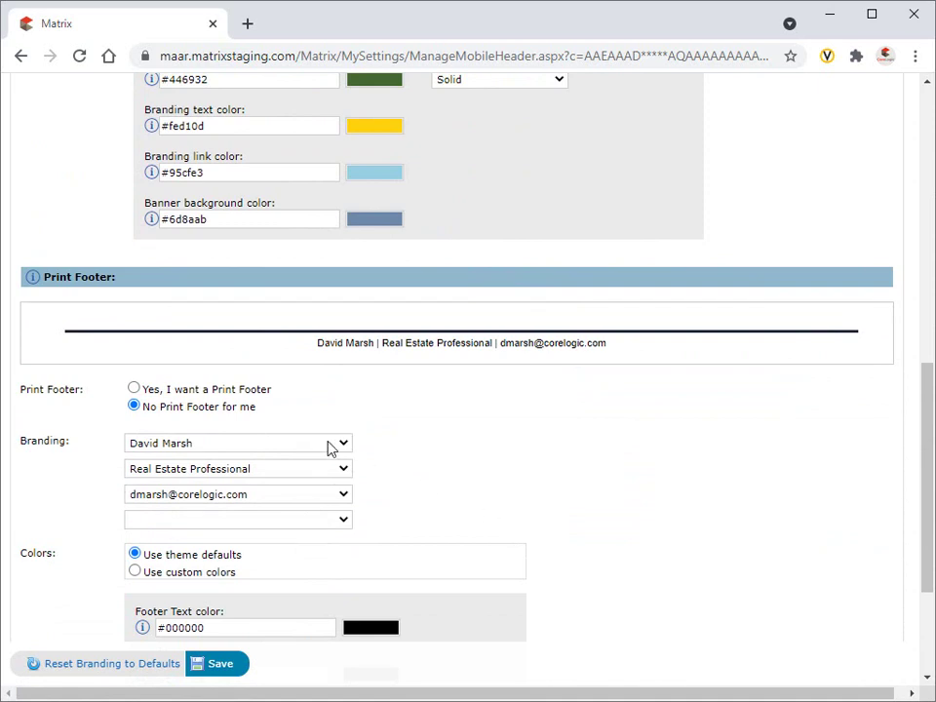
click(252, 389)
click(313, 521)
click(308, 575)
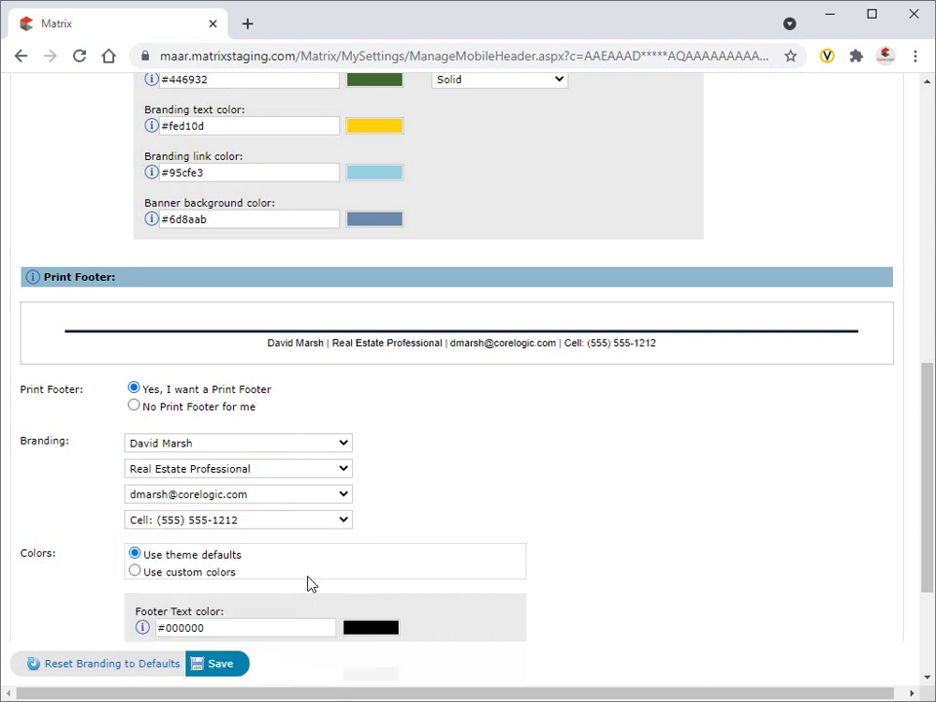
scroll(309, 583, down, 3)
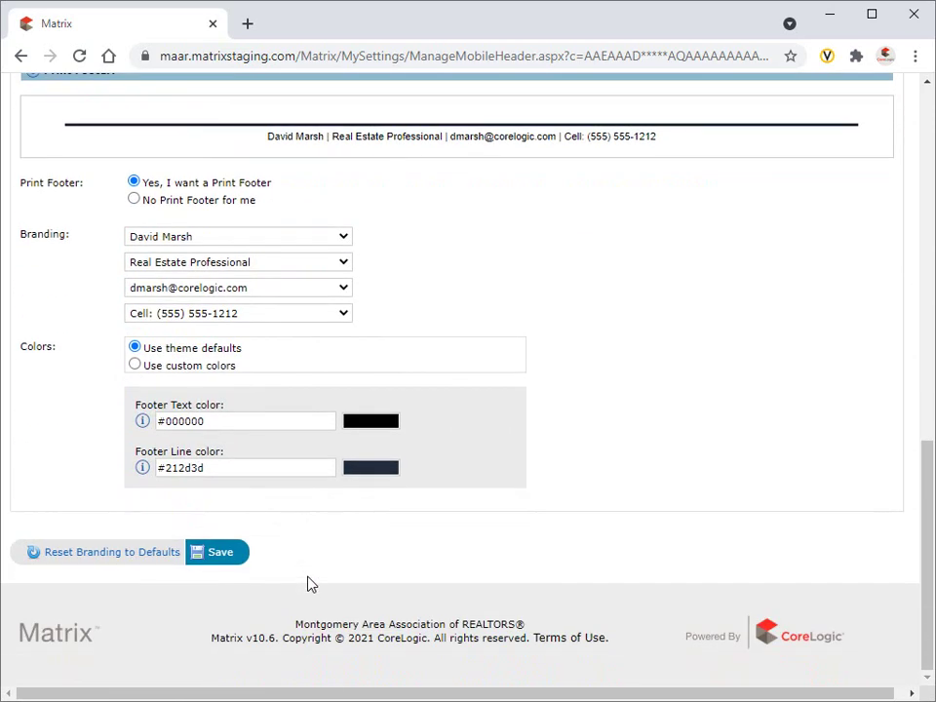
click(221, 553)
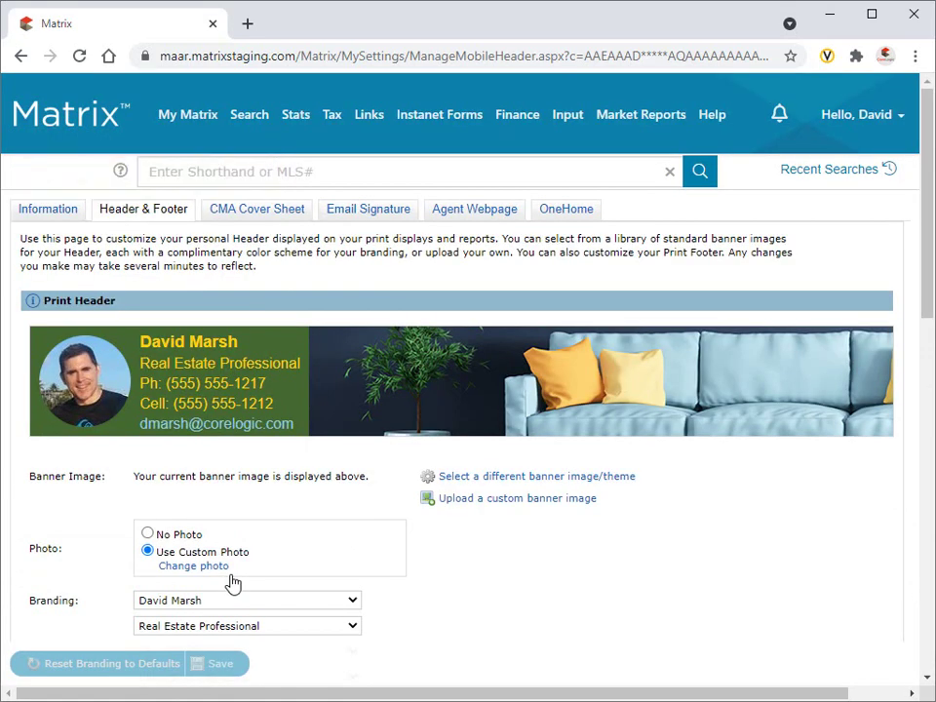
Override the CMA cover sheet name with the shortened first name, save, and go to Email Signature.
click(265, 216)
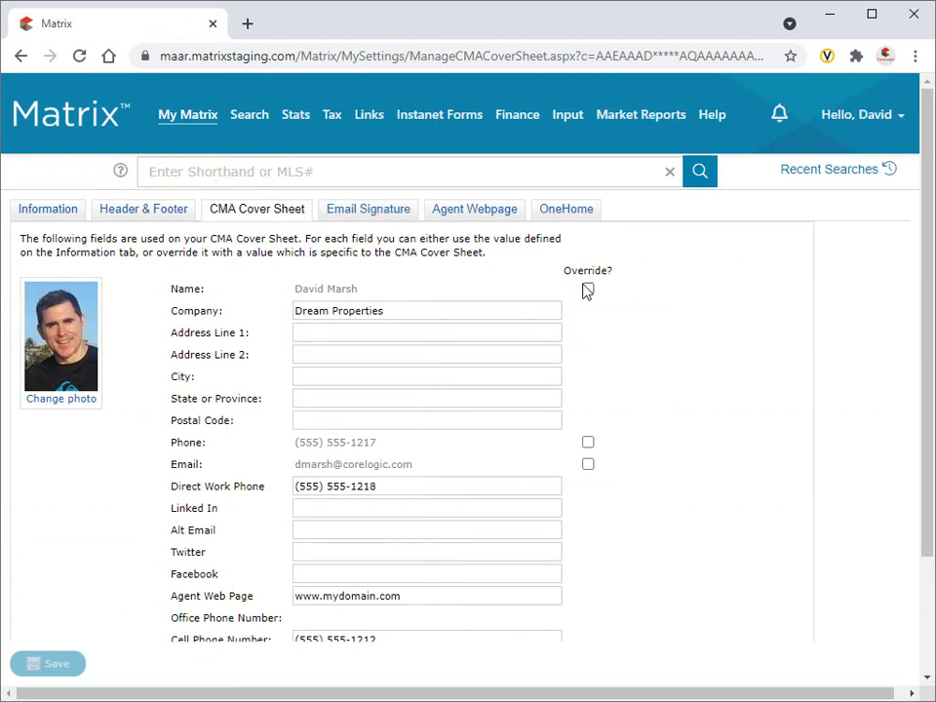
click(588, 290)
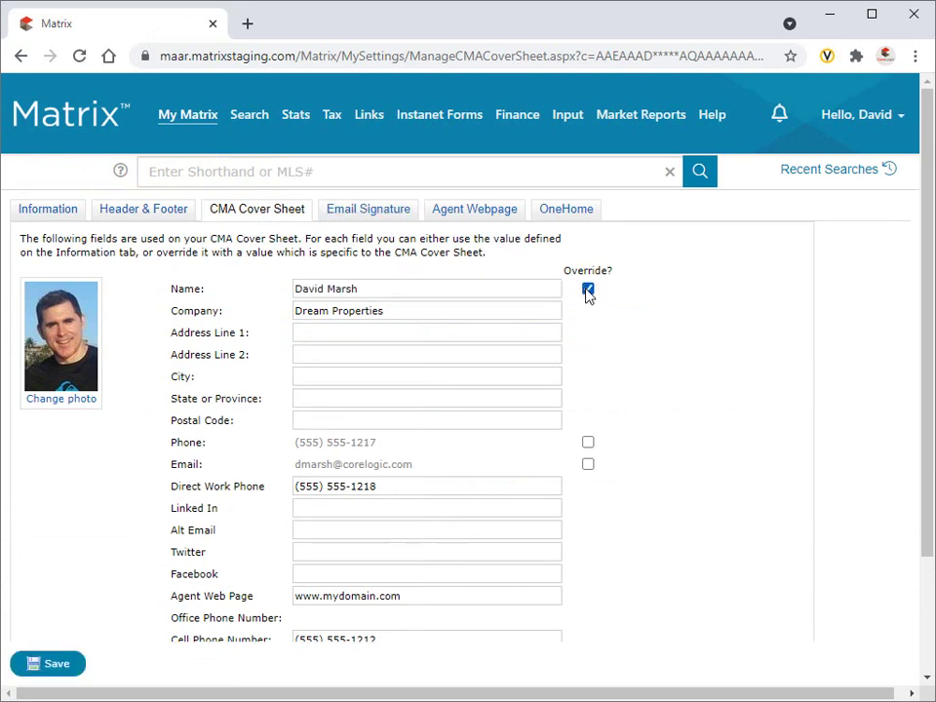
double_click(308, 288)
text(Dave)
click(57, 665)
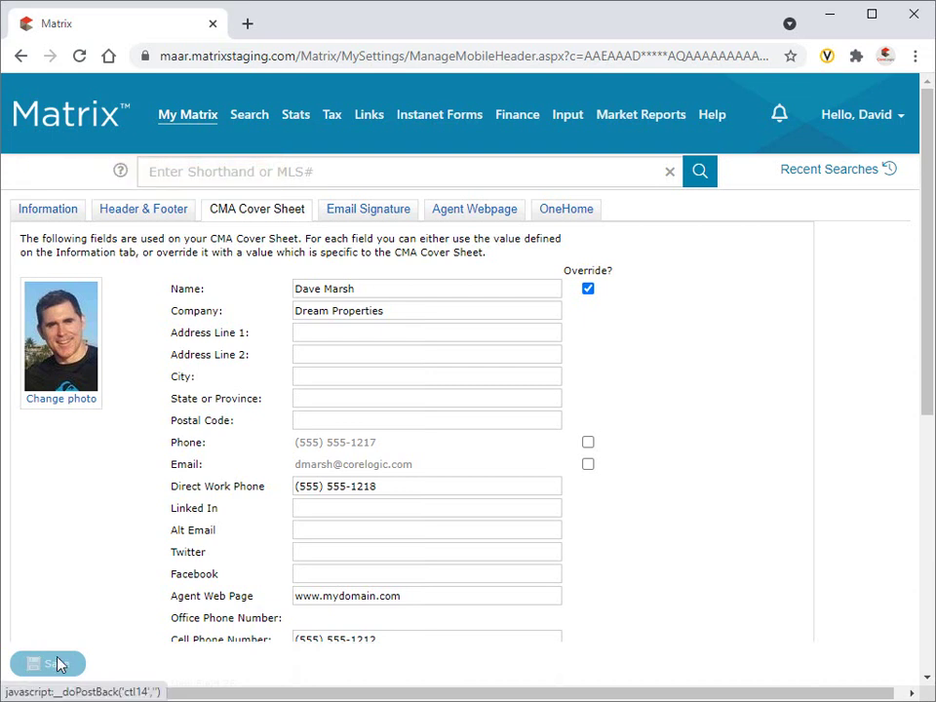
click(384, 212)
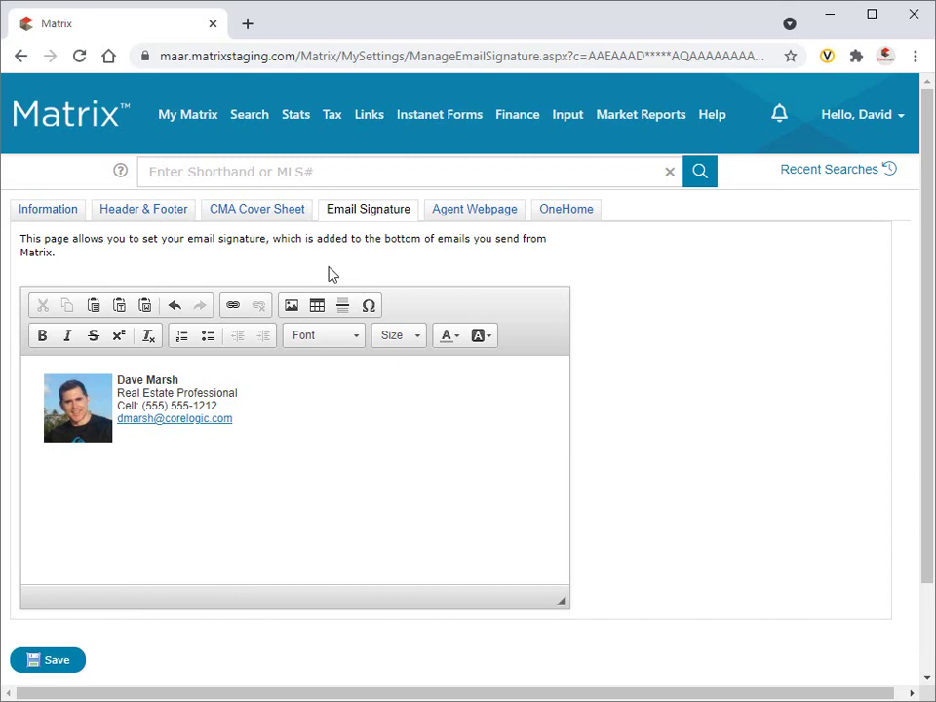
Insert the agent's uploaded photo into the signature with width 75 and HSpace 5.
click(288, 307)
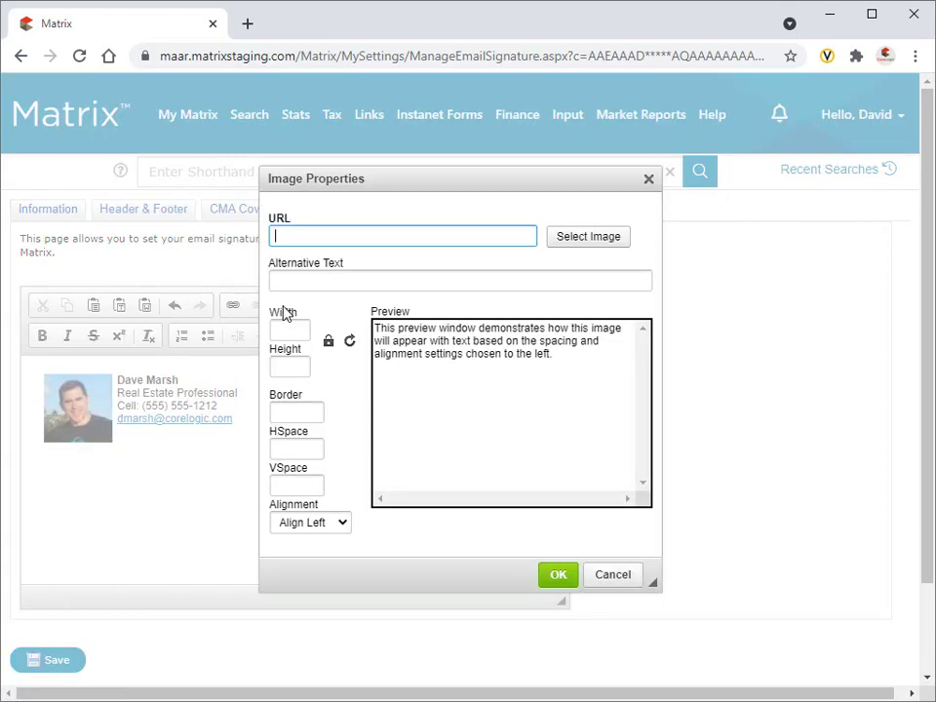
click(591, 240)
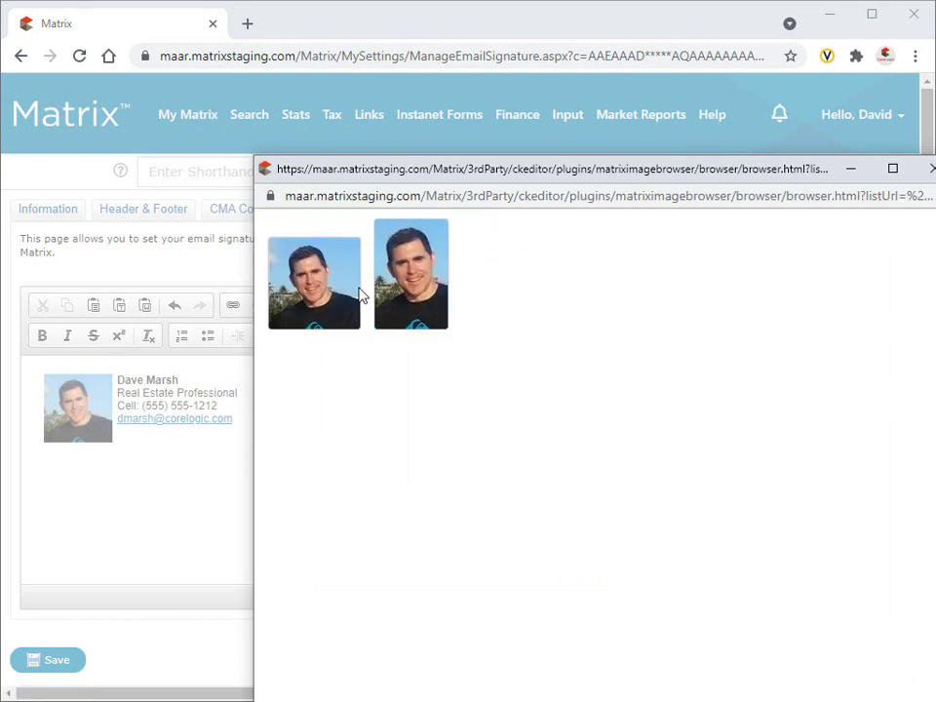
click(322, 295)
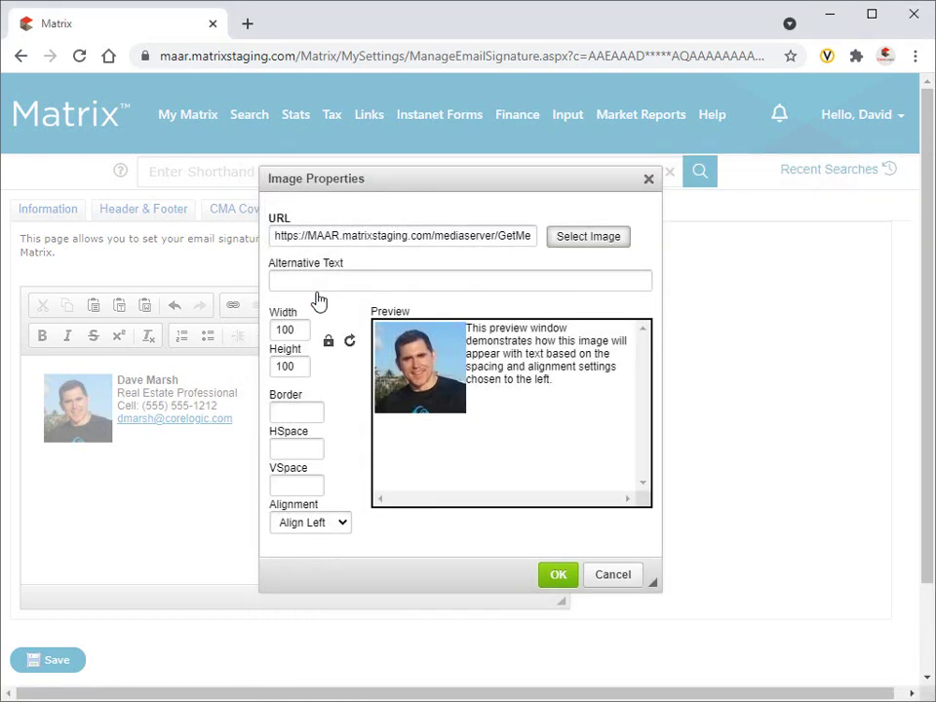
double_click(306, 327)
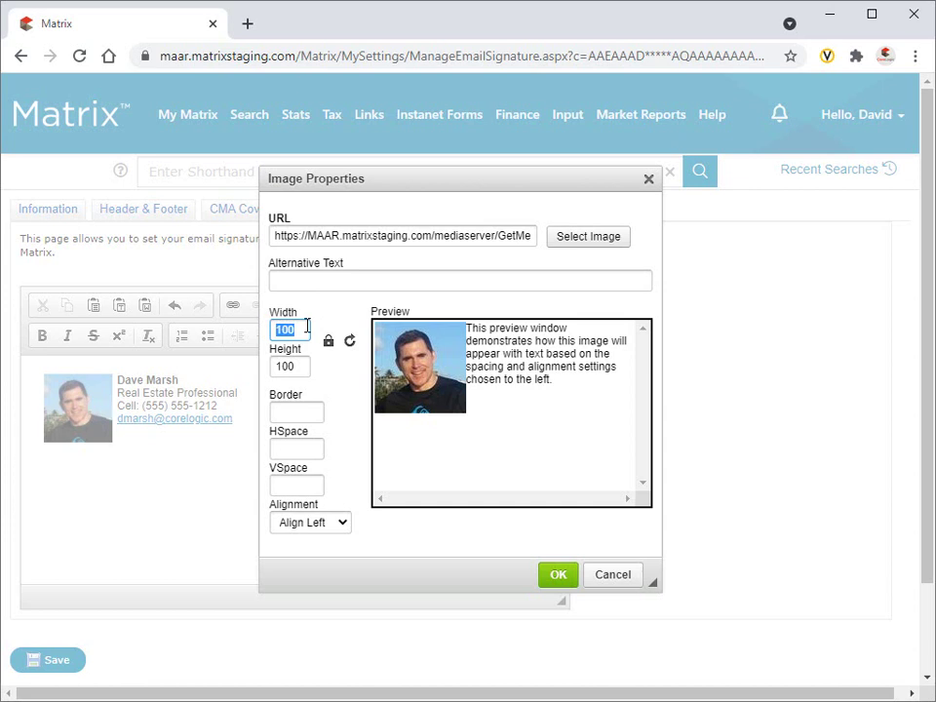
text(75)
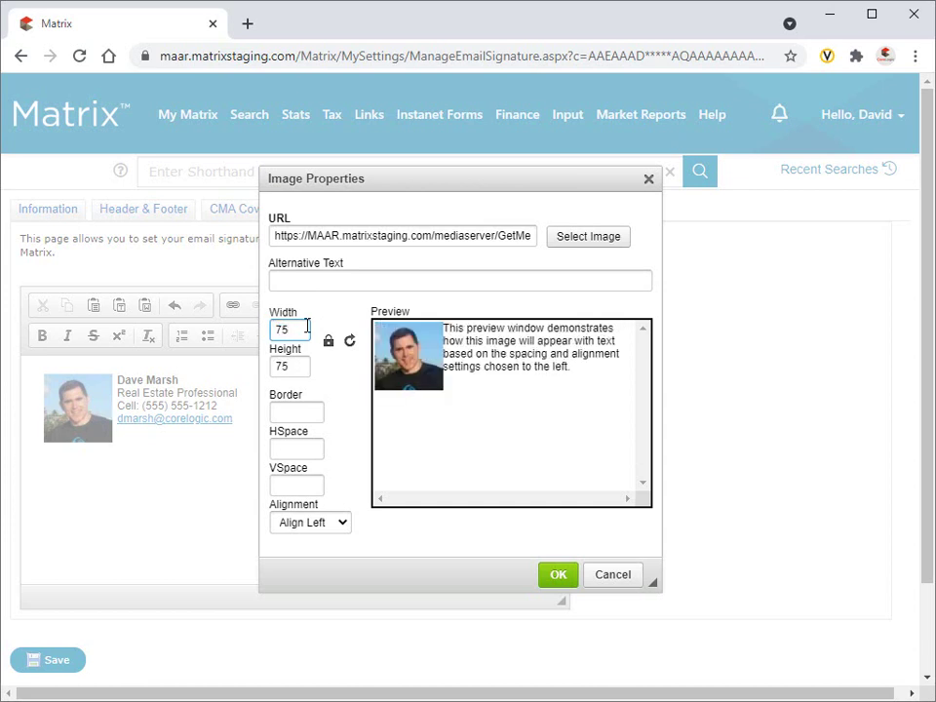
click(320, 449)
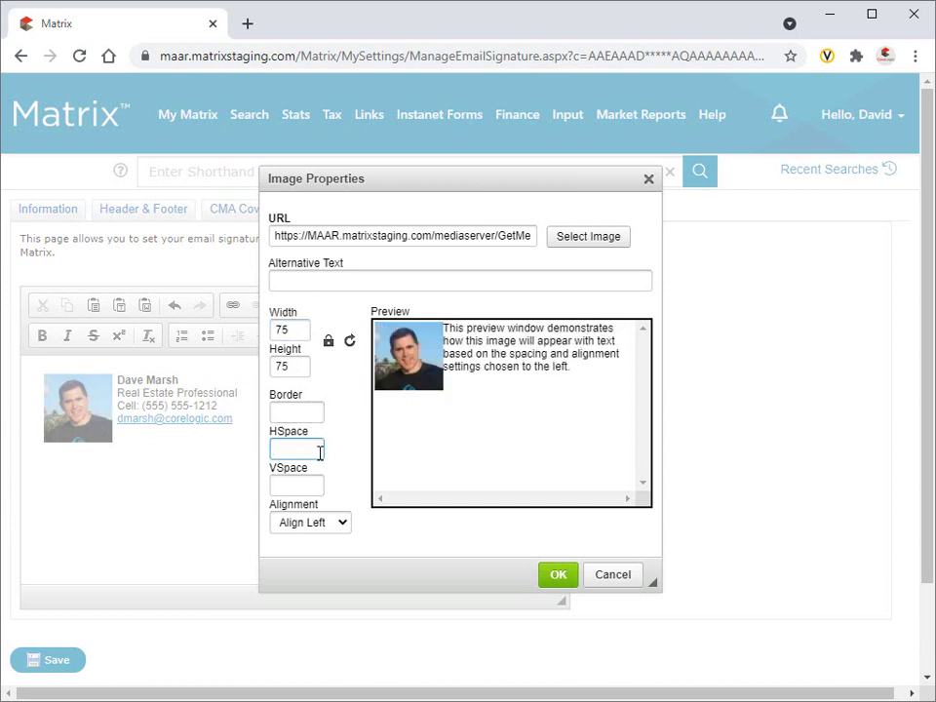
text(5)
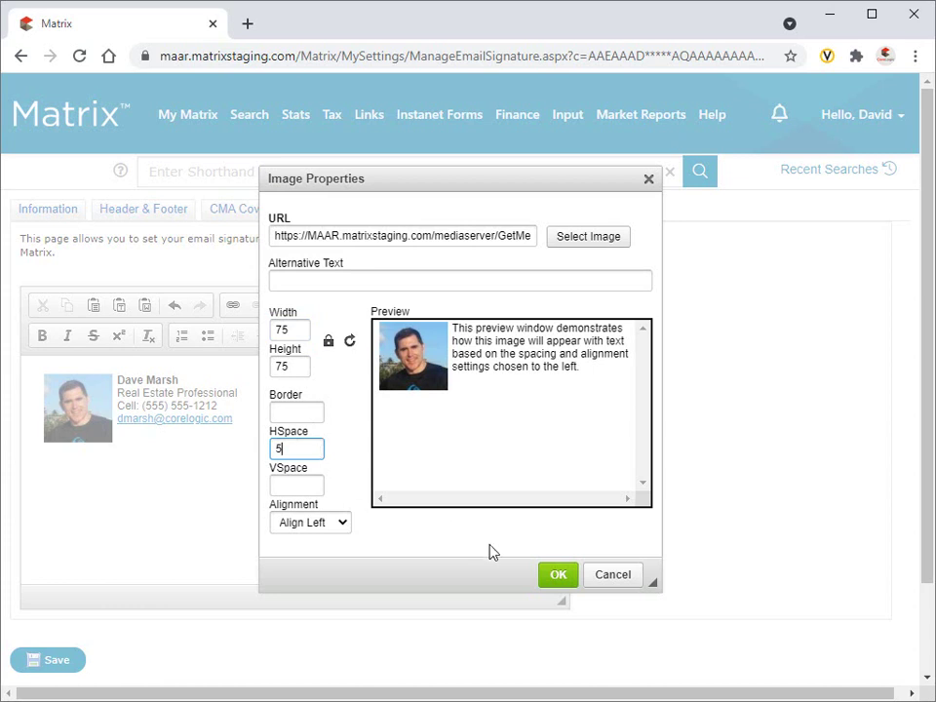
click(558, 574)
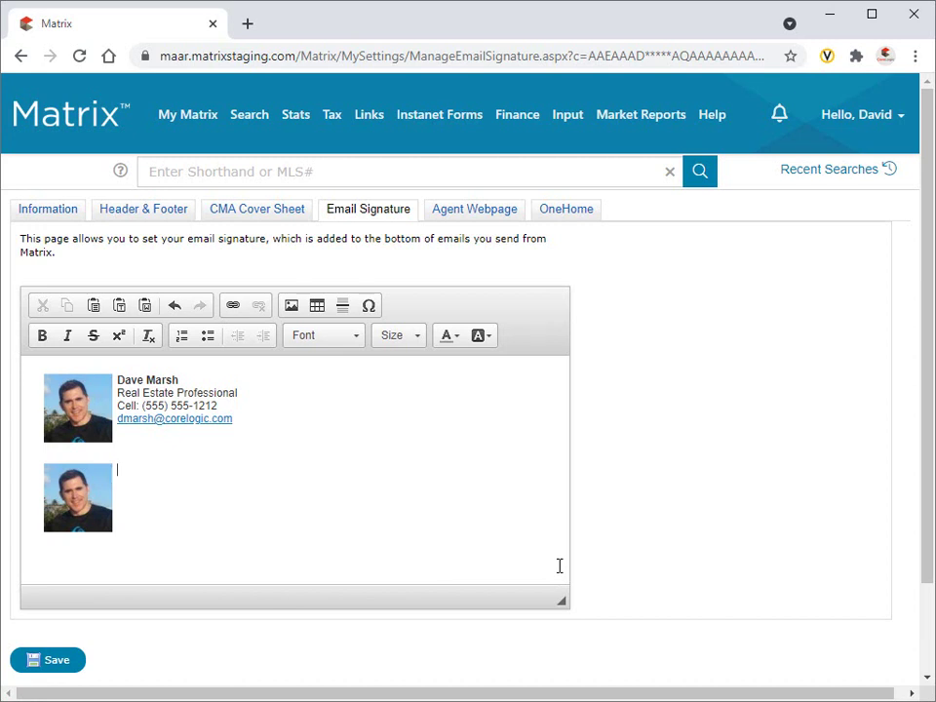
Type the agent's name, 'Real Estate Professional', cell number and e-mail address on separate lines.
key(Return)
text(Real Estate Professional)
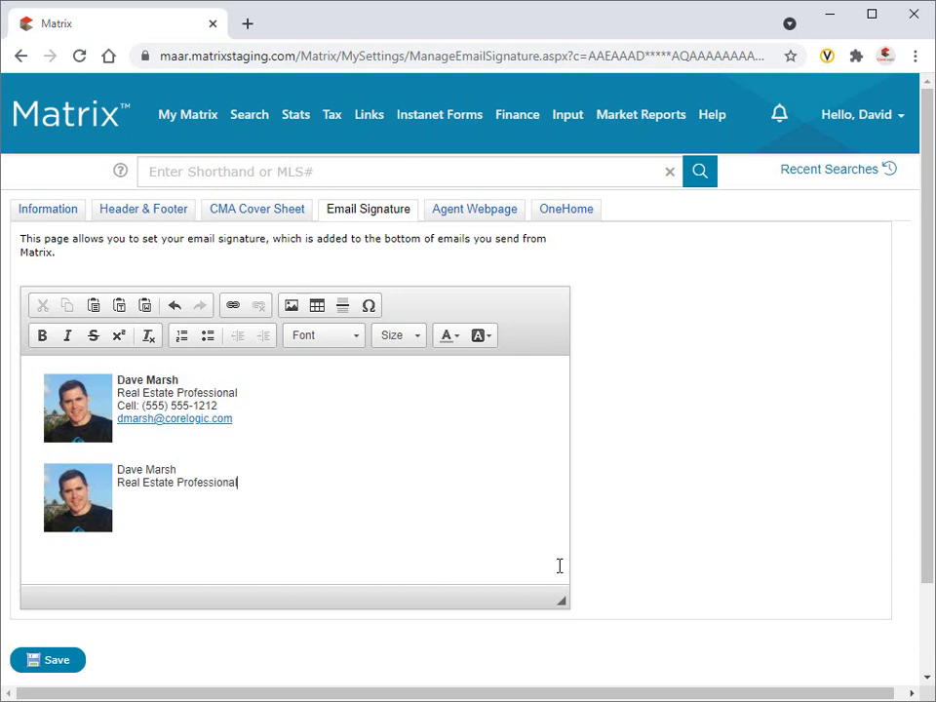
key(Return)
text(Cell: (555) 555-1212)
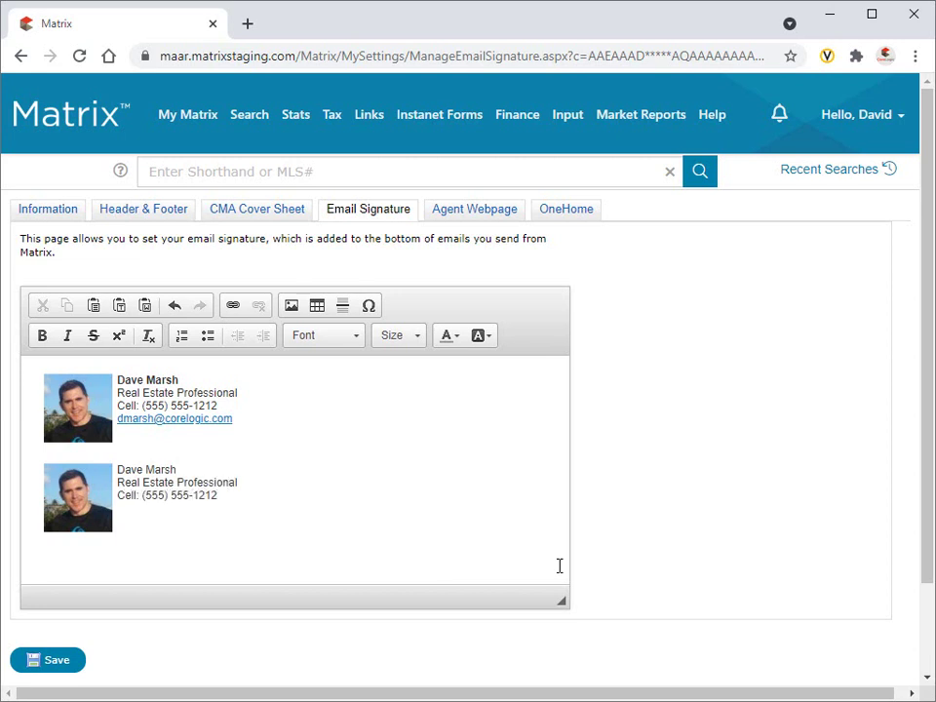
key(Return)
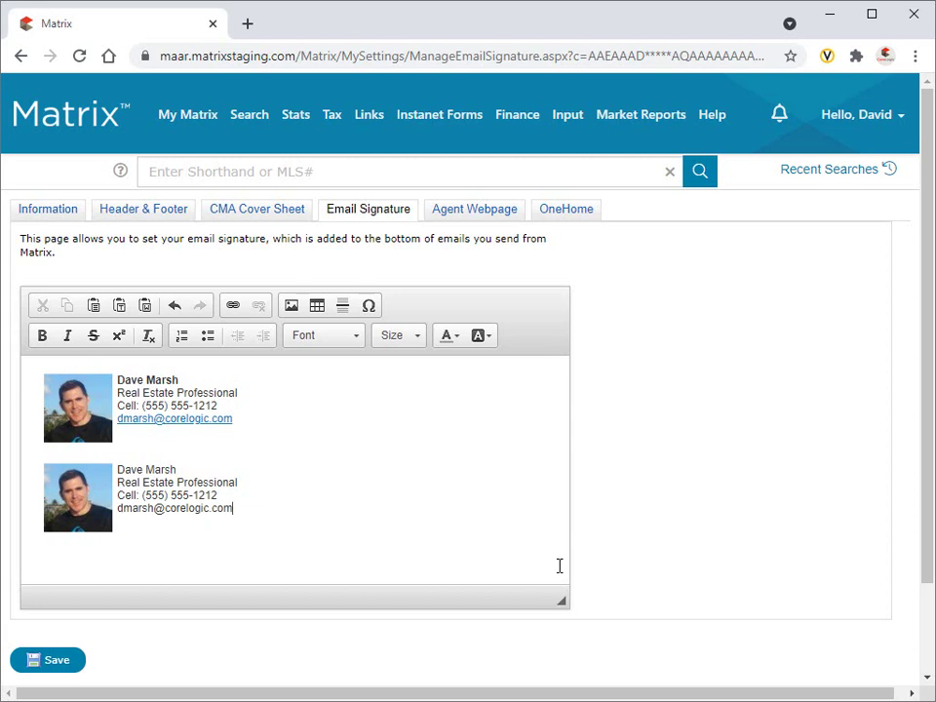
Select the signature's e-mail address and make it an E-mail type link.
drag(264, 517, 117, 512)
key(ctrl+c)
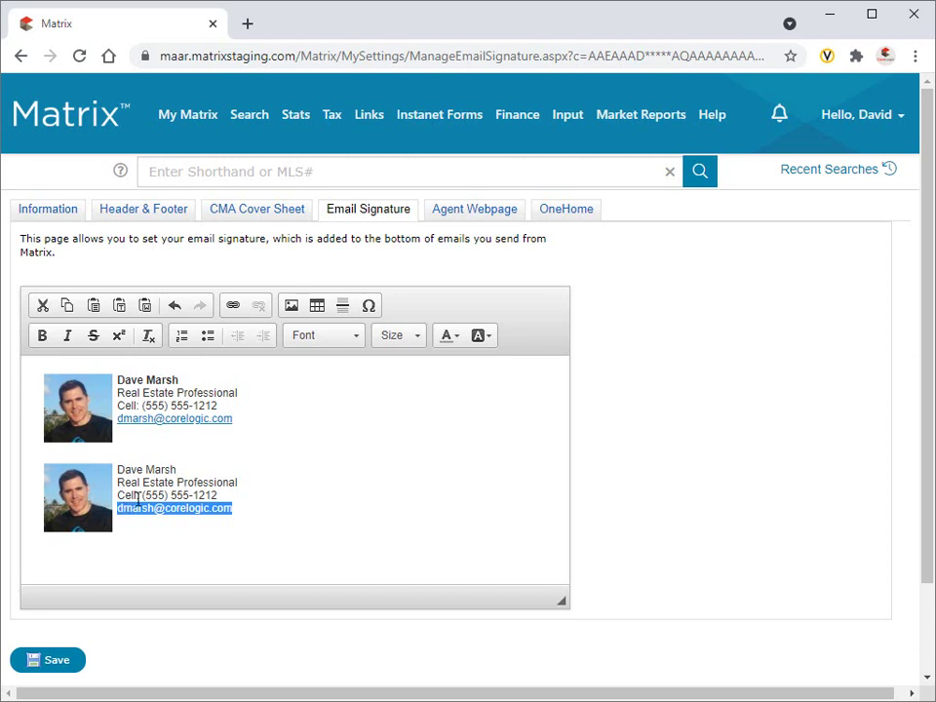
click(232, 306)
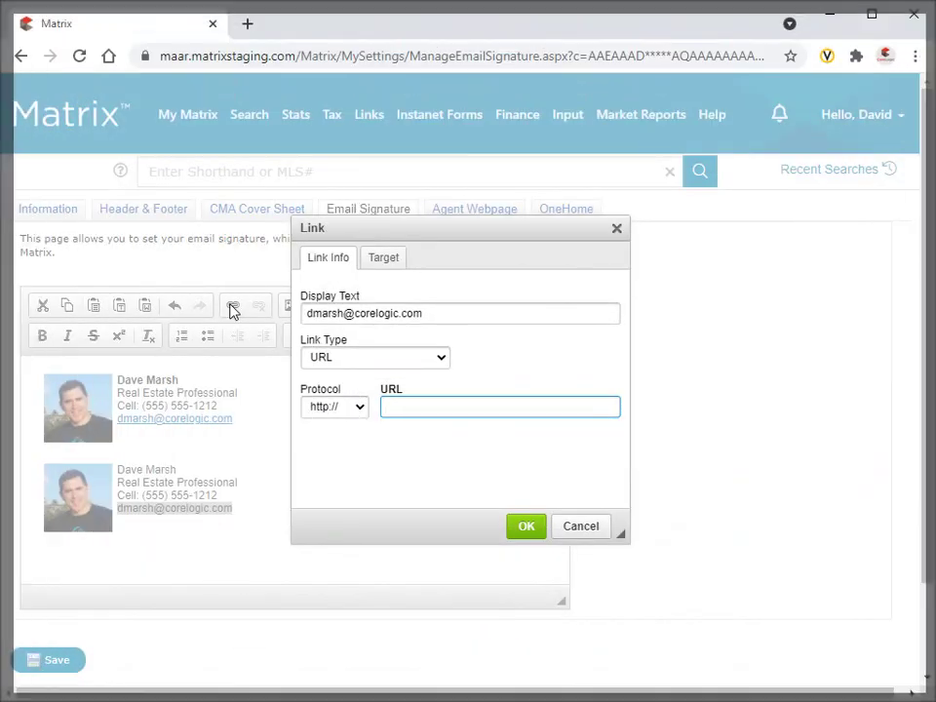
click(428, 359)
click(426, 405)
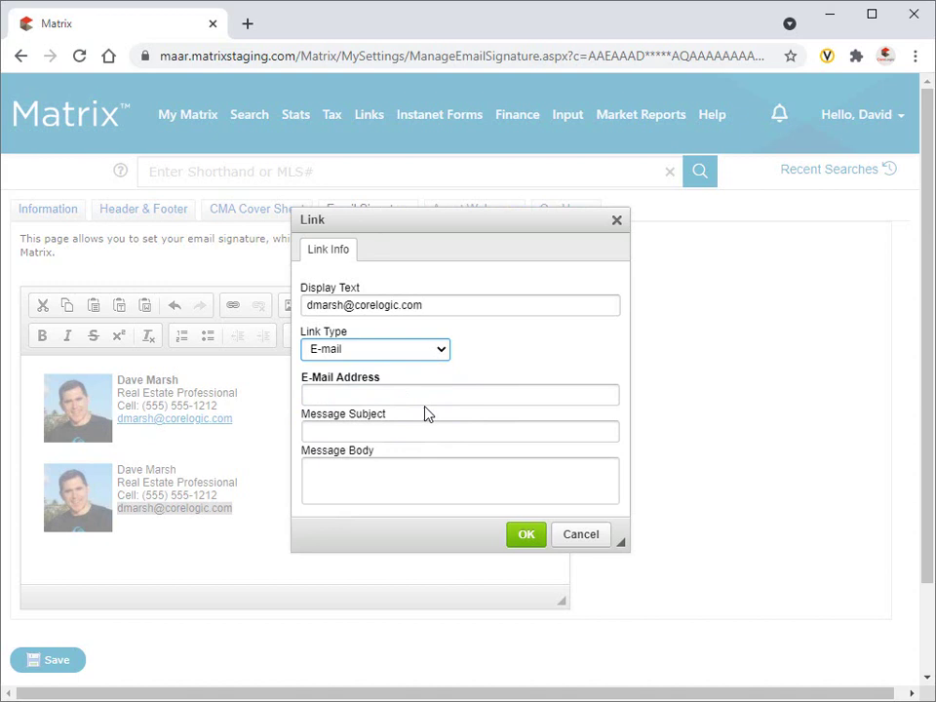
Fill the link with the agent's address, a message subject naming the agent, and a greeting body.
click(554, 402)
key(ctrl+v)
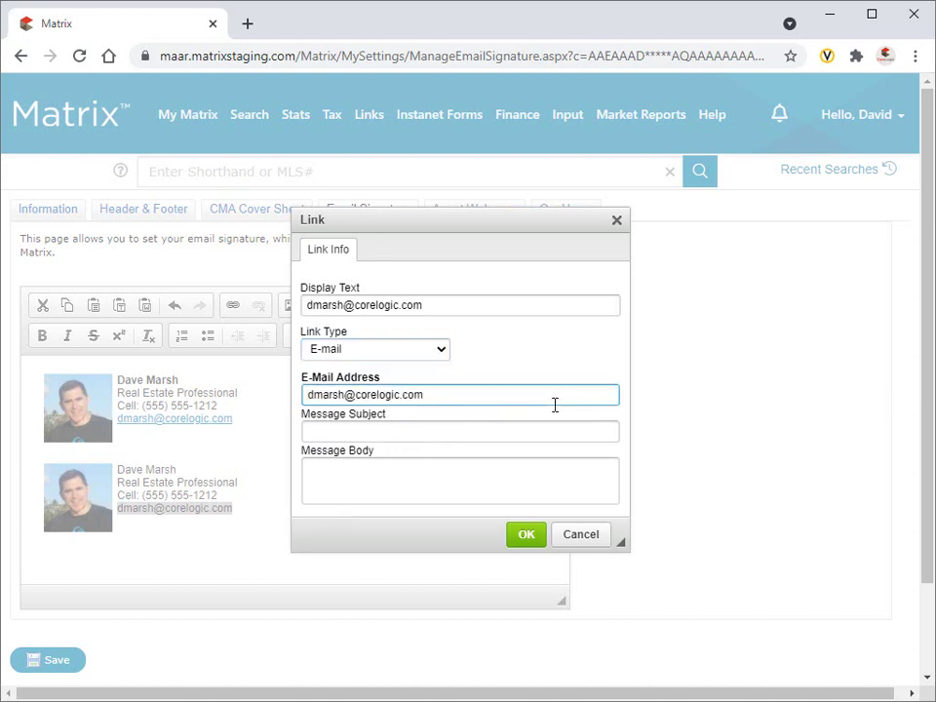
click(585, 431)
text(Me)
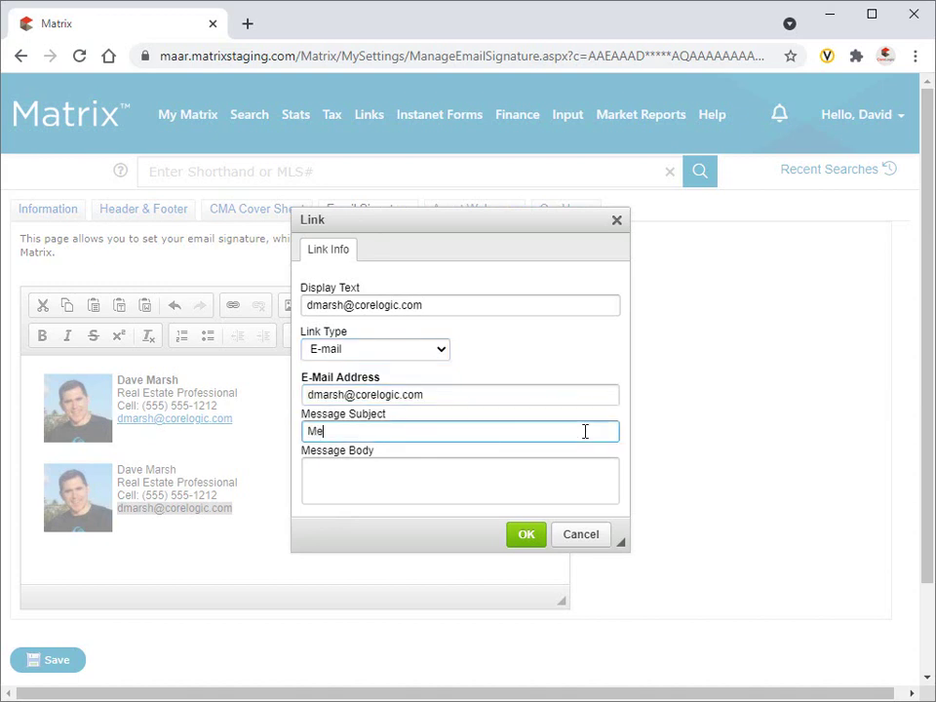
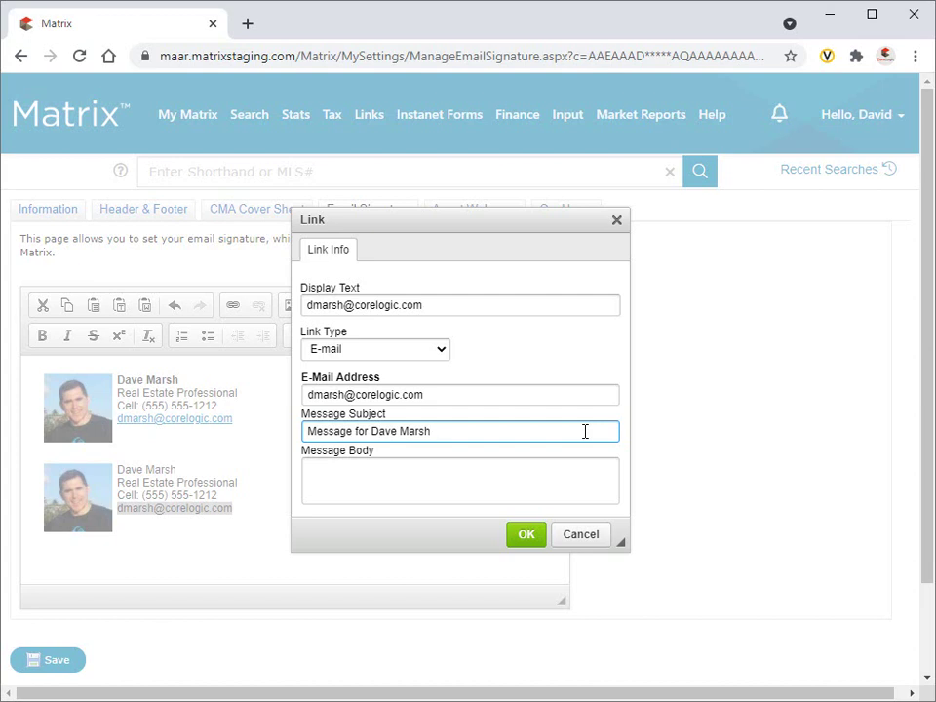
click(599, 468)
text(Hi, Dave.)
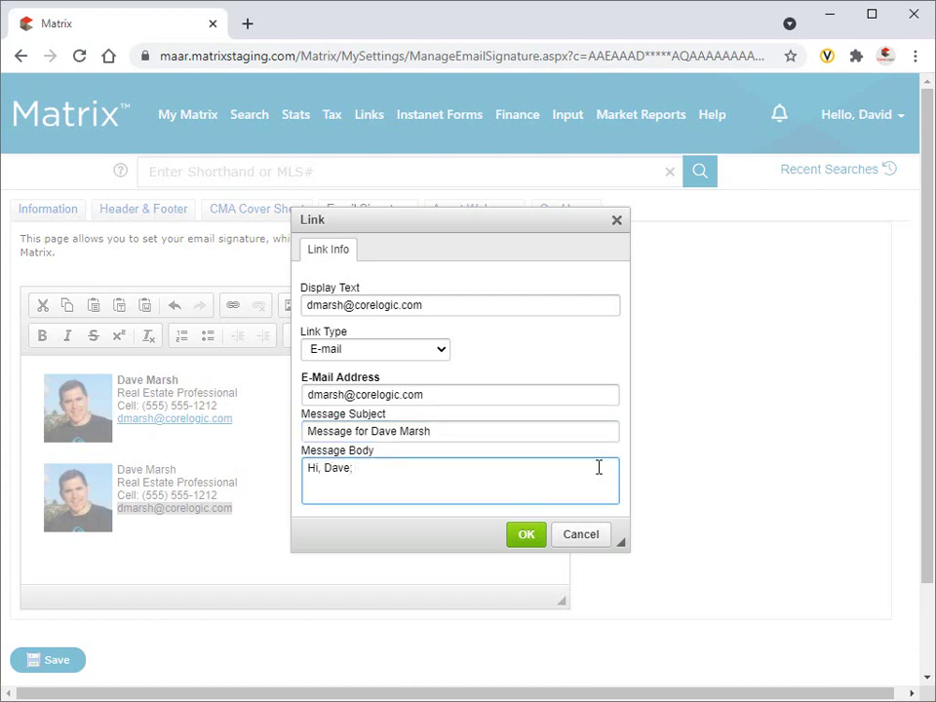
Confirm the e-mail link and bold the new signature's name line.
click(541, 533)
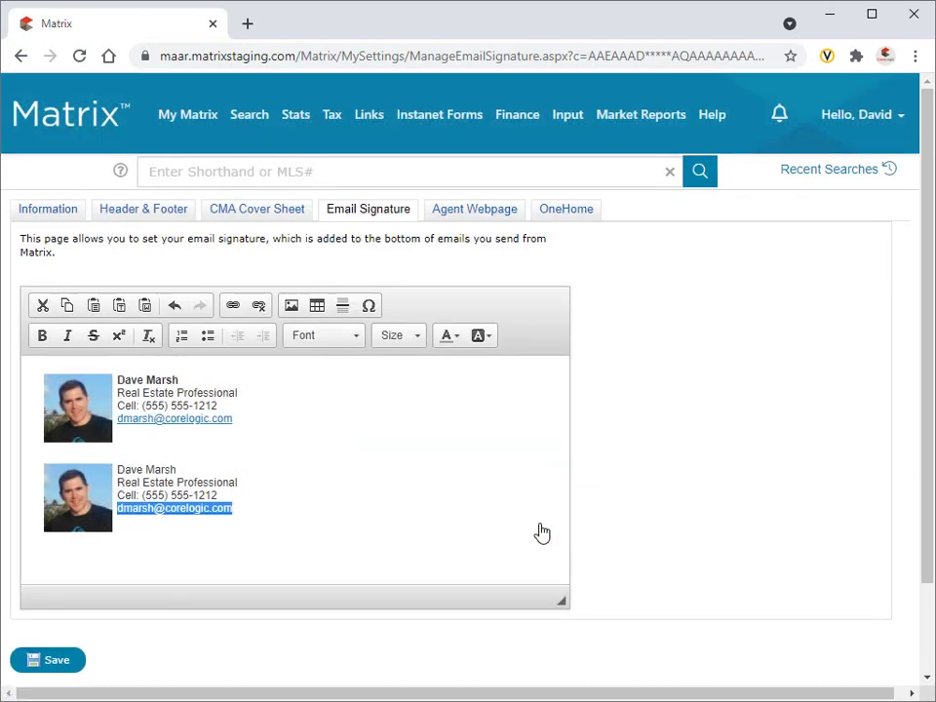
click(541, 525)
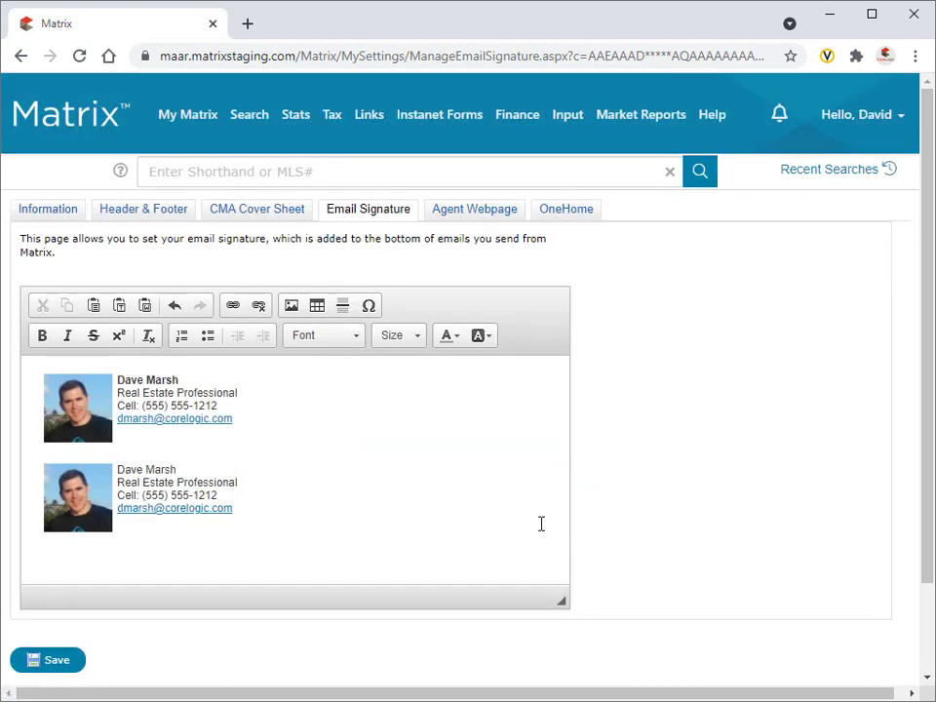
drag(177, 470, 118, 470)
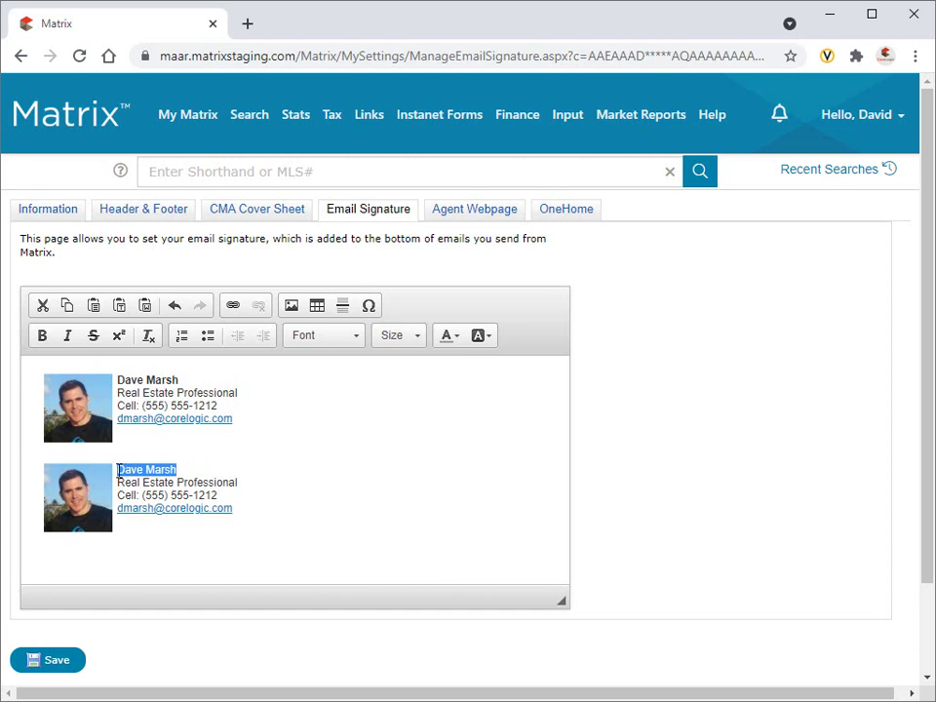
click(41, 342)
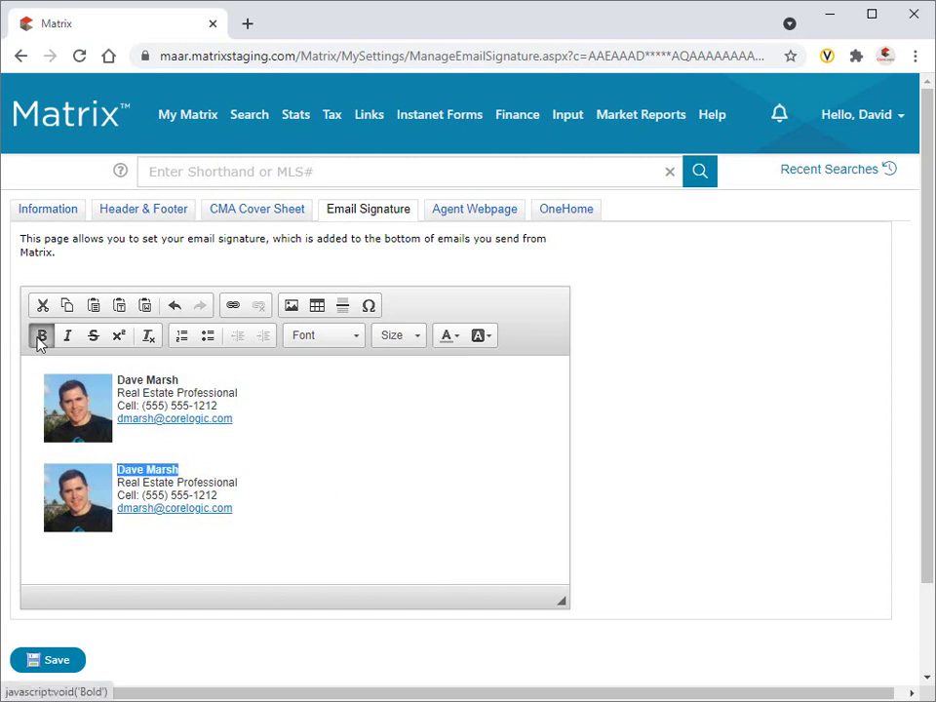
click(327, 503)
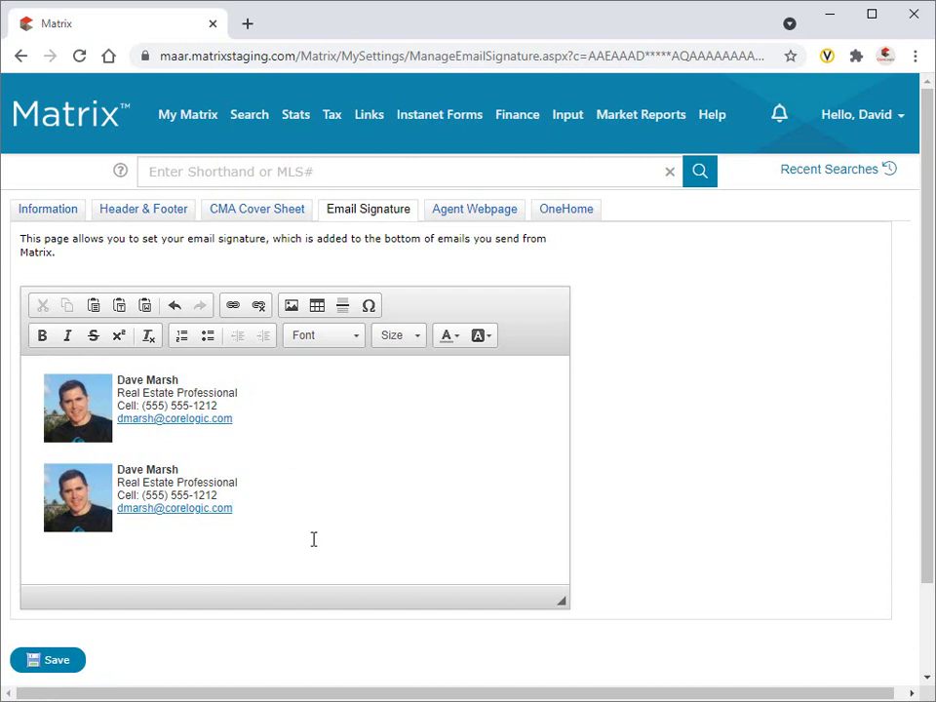
Delete the duplicate signature block and save the email signature.
drag(313, 539, 64, 449)
key(Delete)
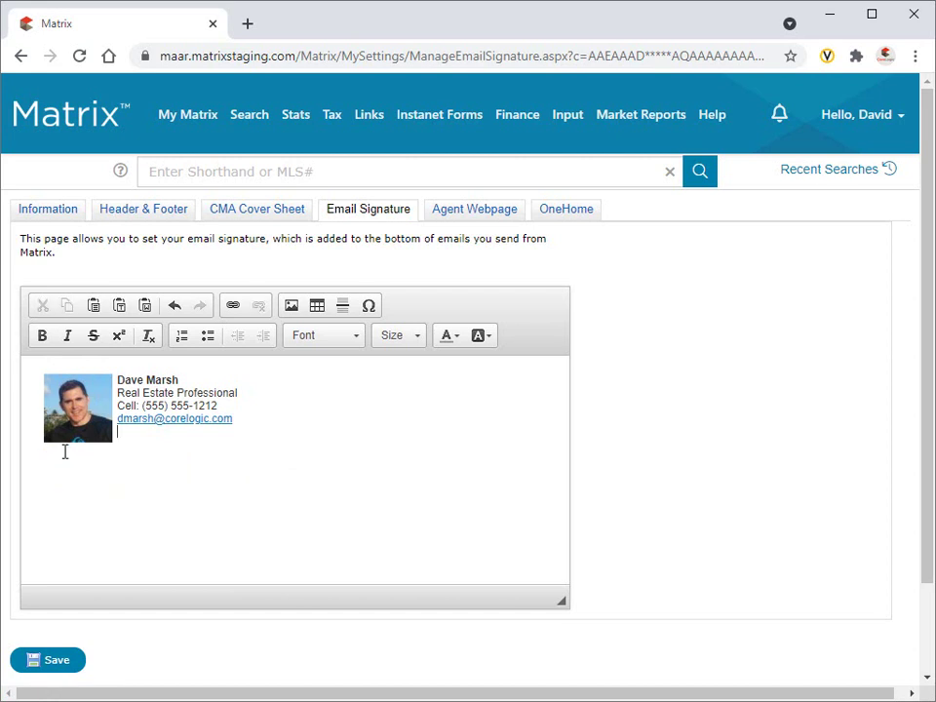
click(57, 661)
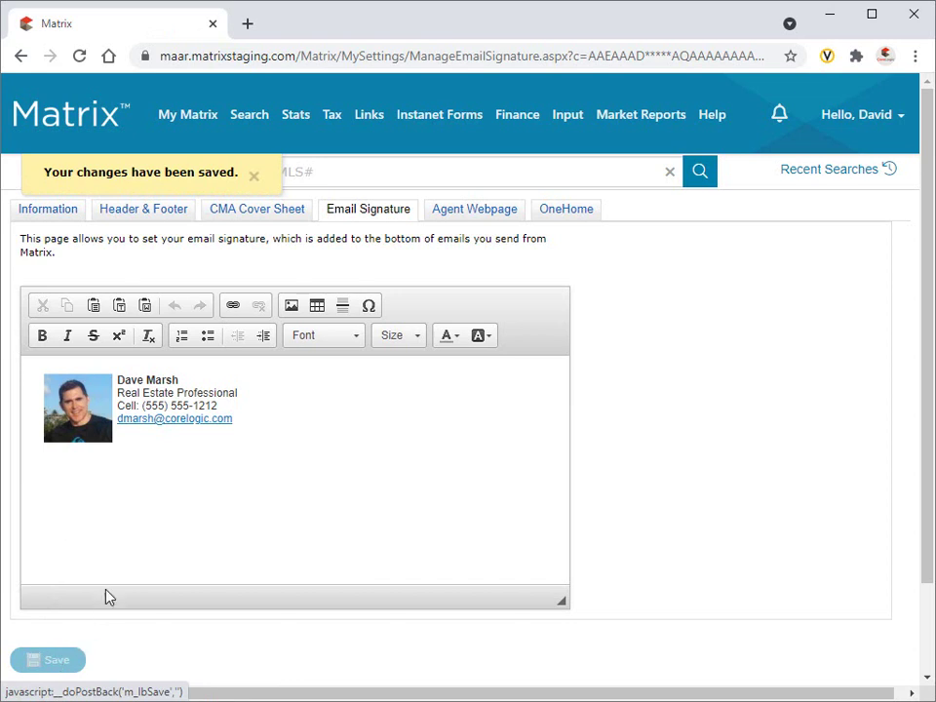
Enable the agent web page and adjust its URL name.
click(476, 220)
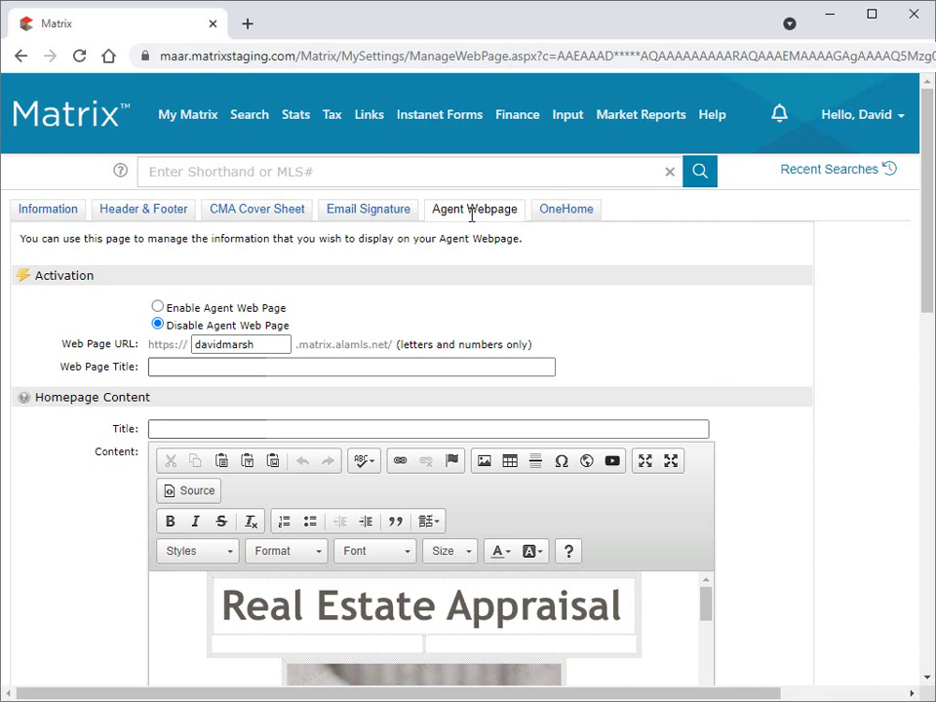
click(204, 312)
drag(209, 345, 218, 343)
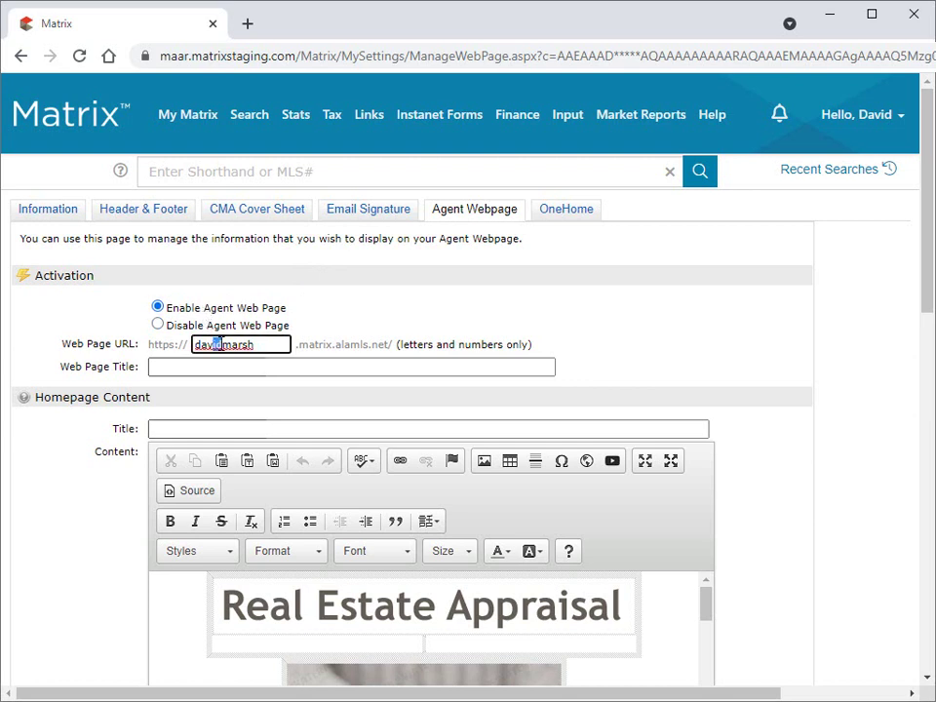
text(e)
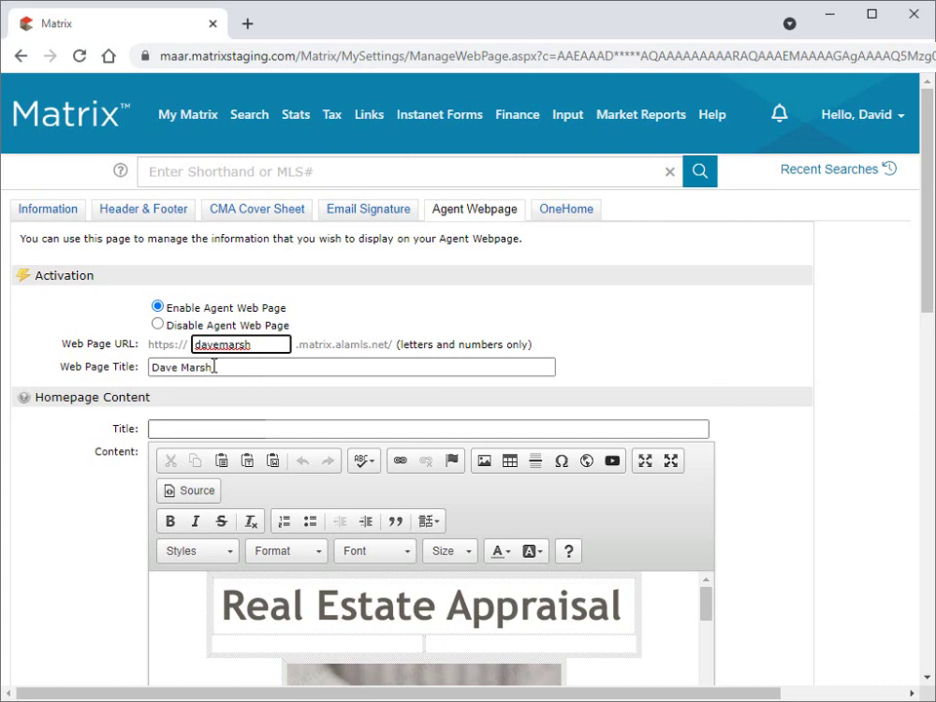
Set the web page title to the agent's name and the homepage title to 'About' plus the name.
click(252, 428)
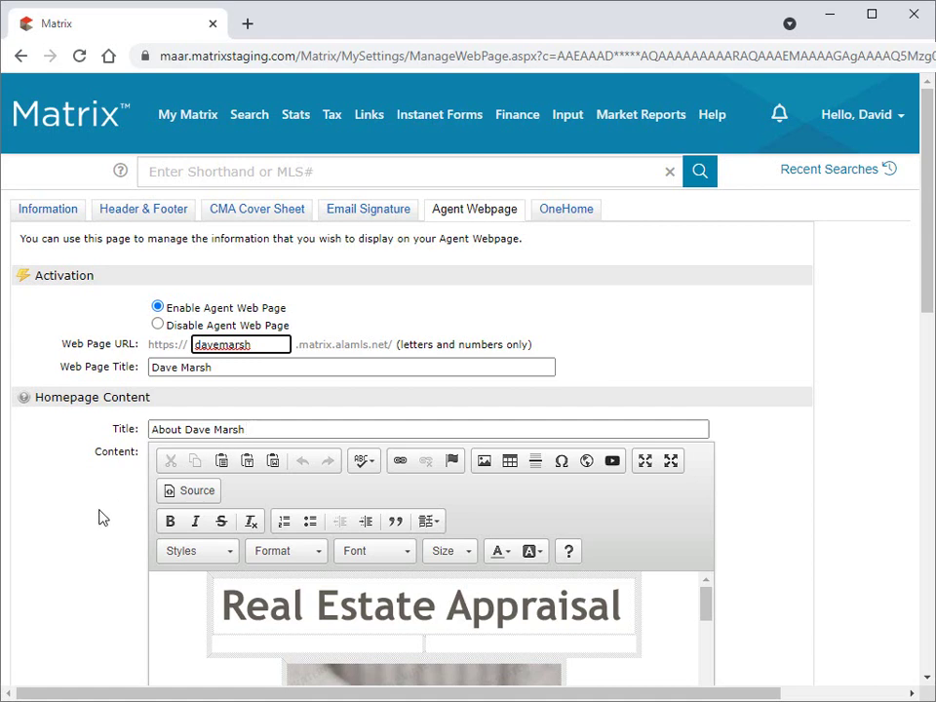
Add the Photo section to the agent webpage's selected sections.
scroll(99, 516, down, 4)
scroll(99, 516, down, 2)
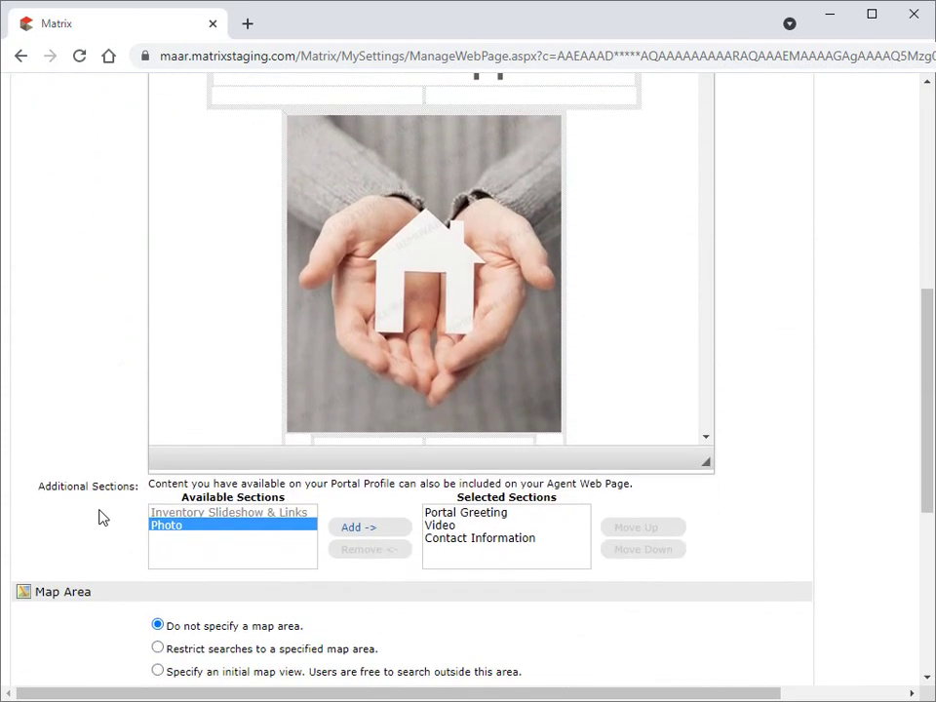
click(356, 530)
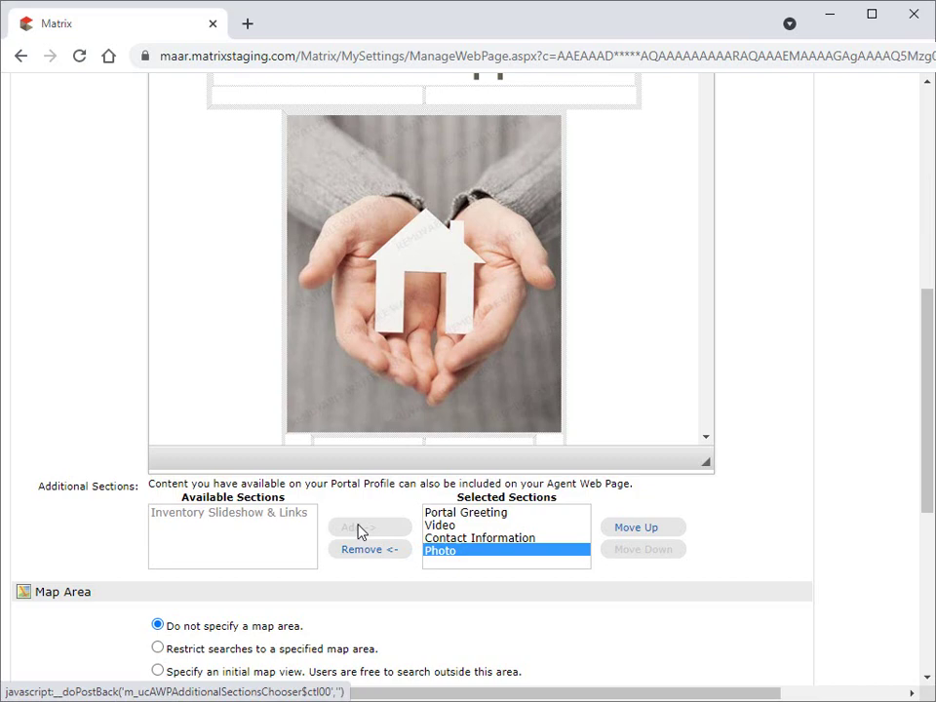
Choose 'Specify an initial map view' and try a rectangle east of Hoover, then cancel the picker.
scroll(359, 530, down, 3)
click(215, 400)
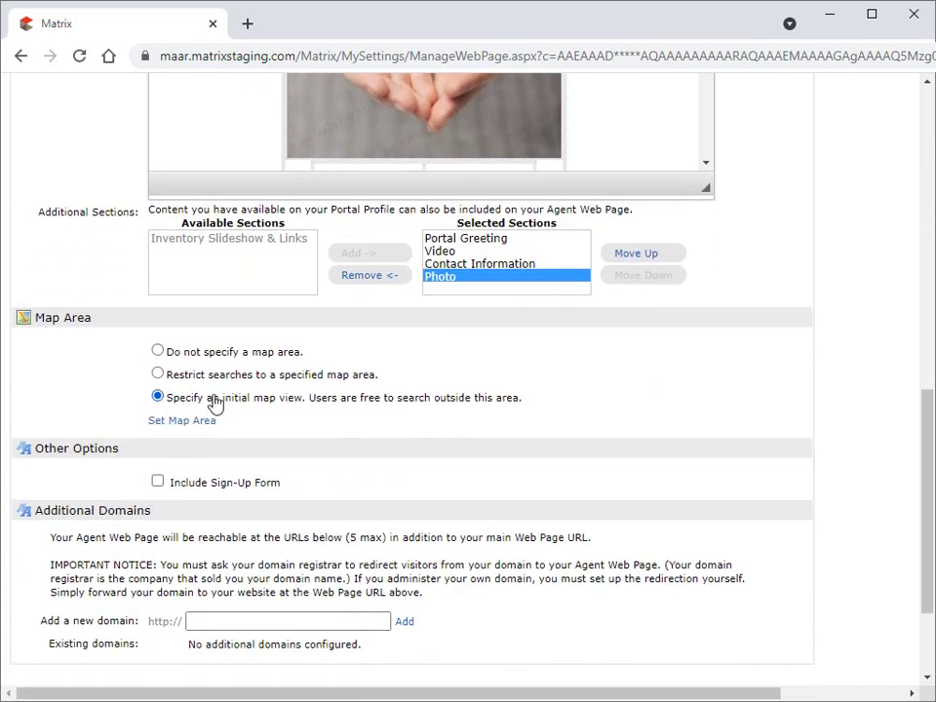
click(206, 422)
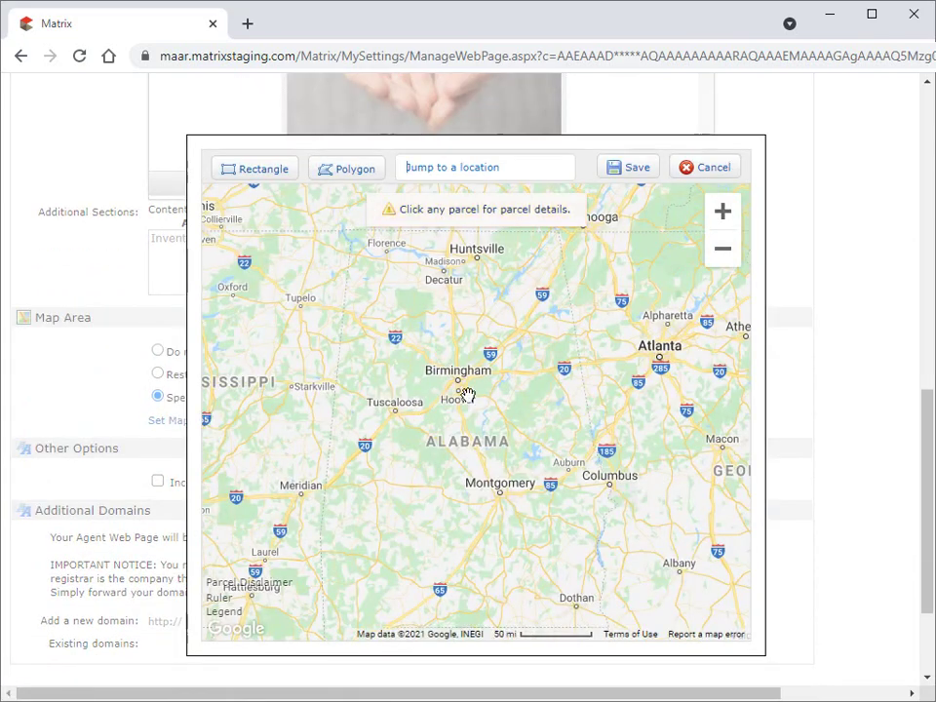
scroll(467, 393, up, 5)
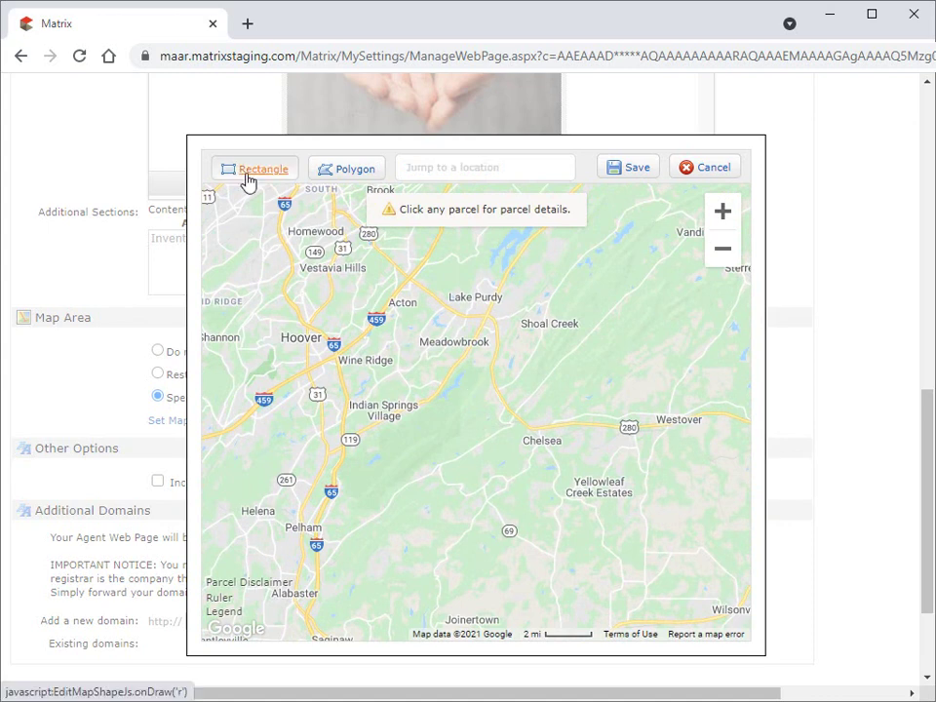
click(248, 171)
mouse_move(317, 283)
mouse_down()
mouse_move(433, 392)
mouse_move(479, 422)
mouse_up()
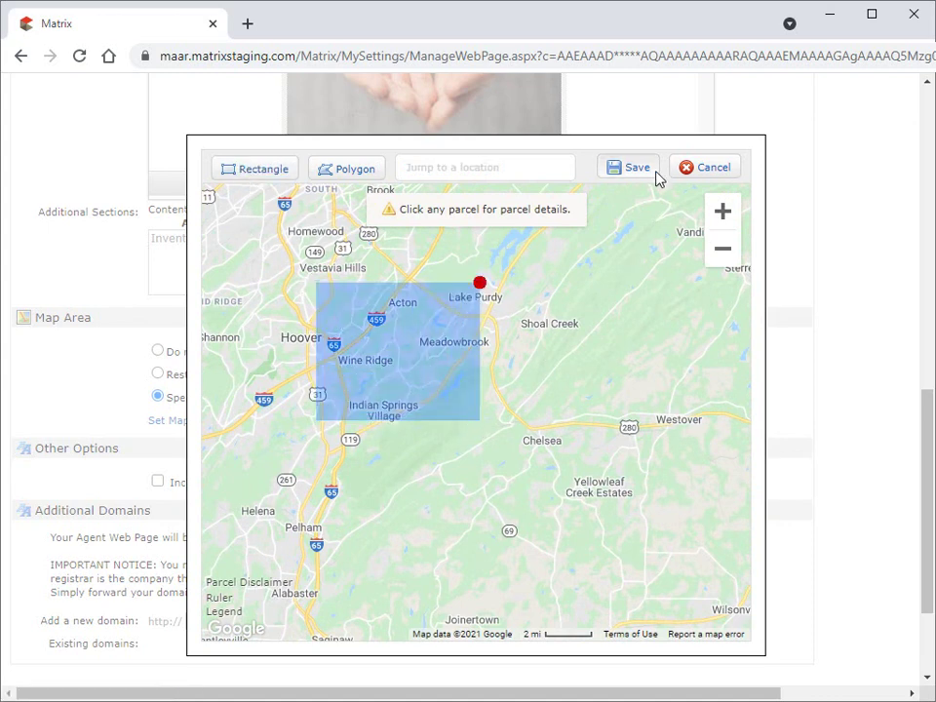
click(708, 167)
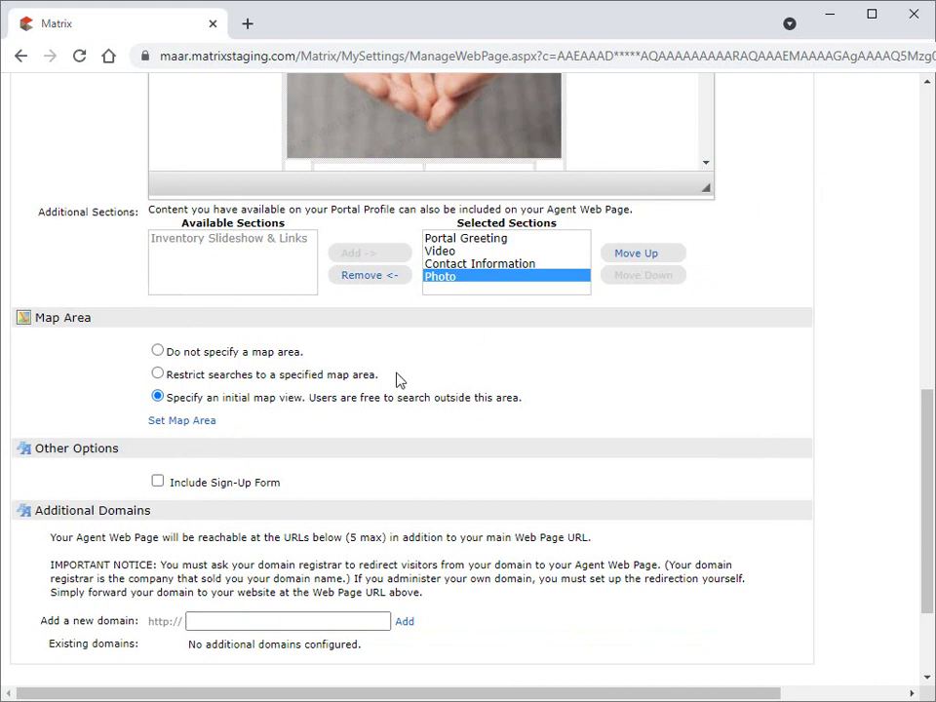
click(157, 482)
click(376, 625)
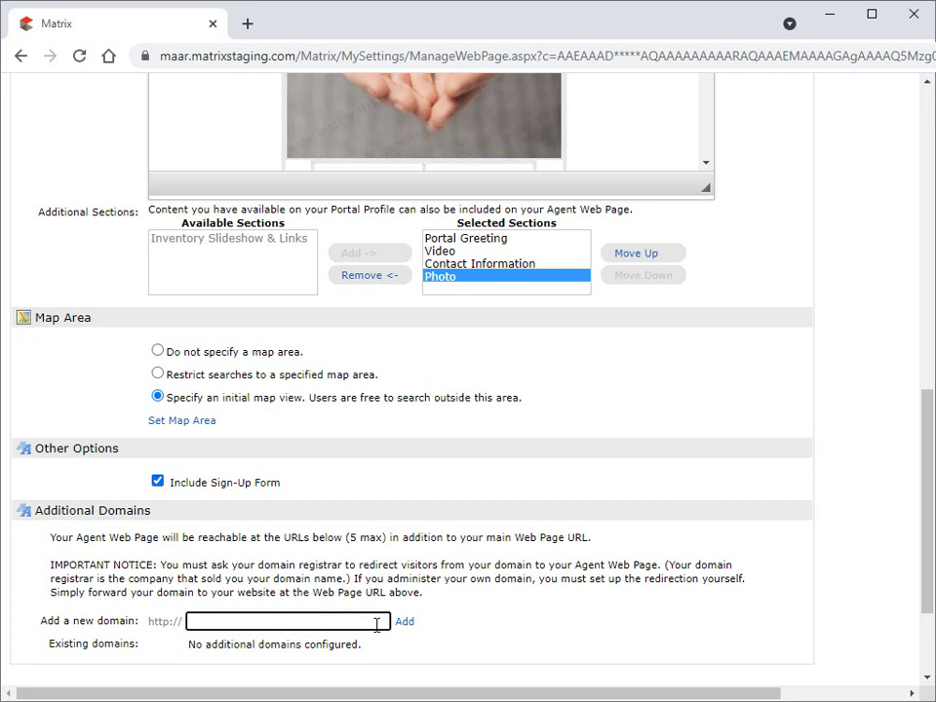
text(www.mydomain.com)
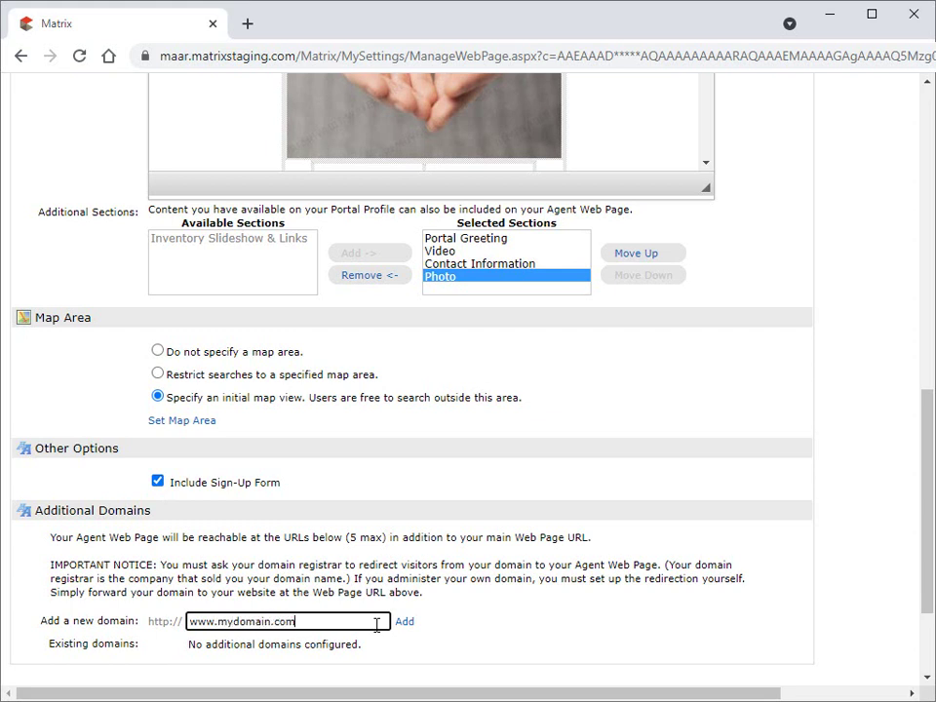
click(404, 624)
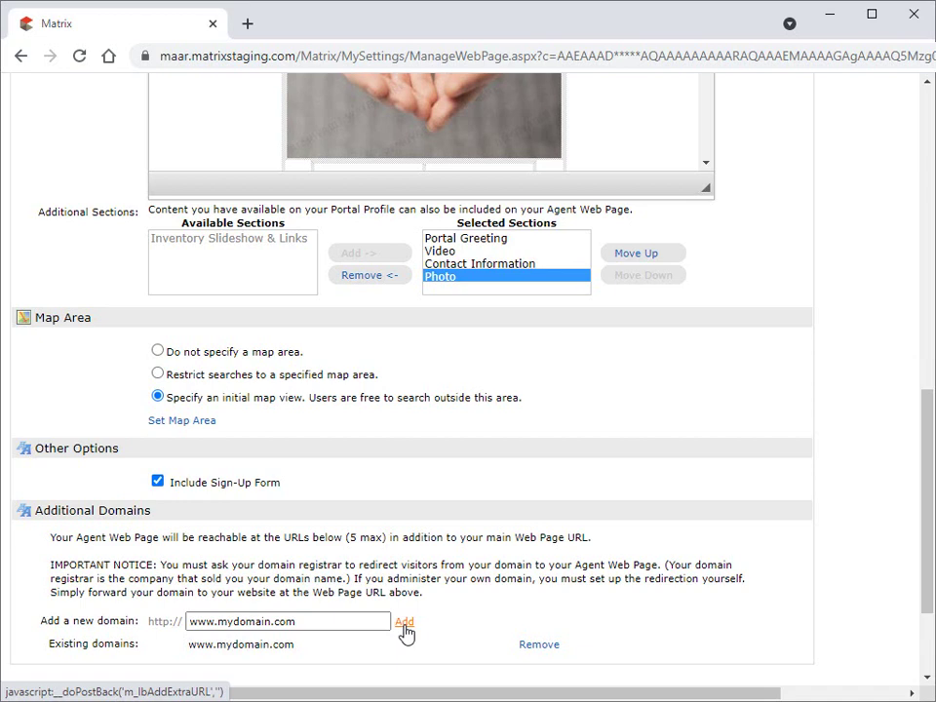
scroll(405, 634, down, 3)
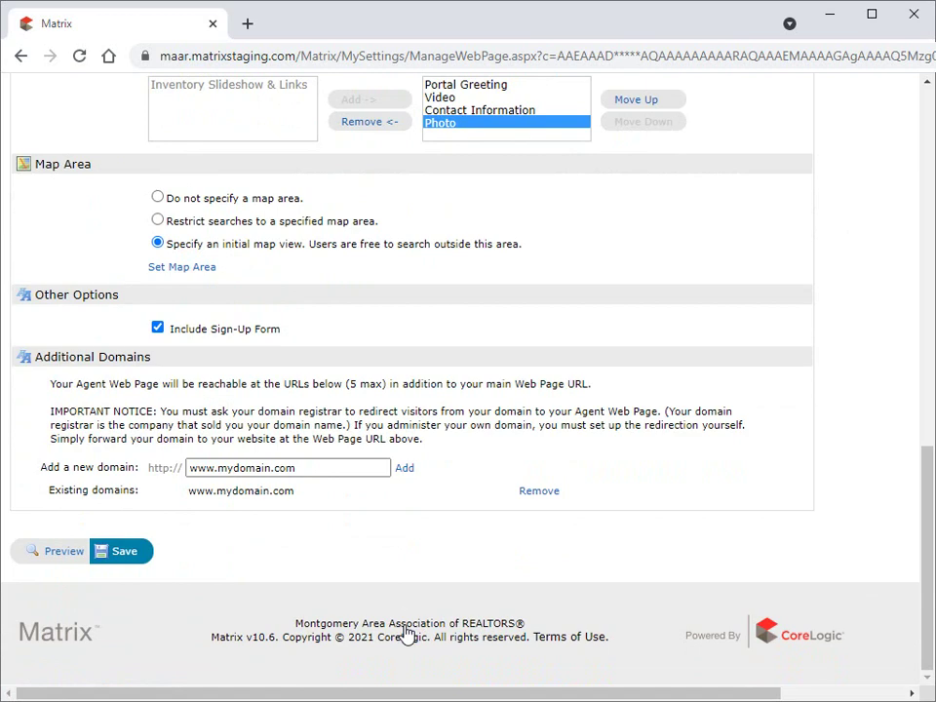
Save the agent webpage settings, then view the live site in a new tab and close it.
click(129, 552)
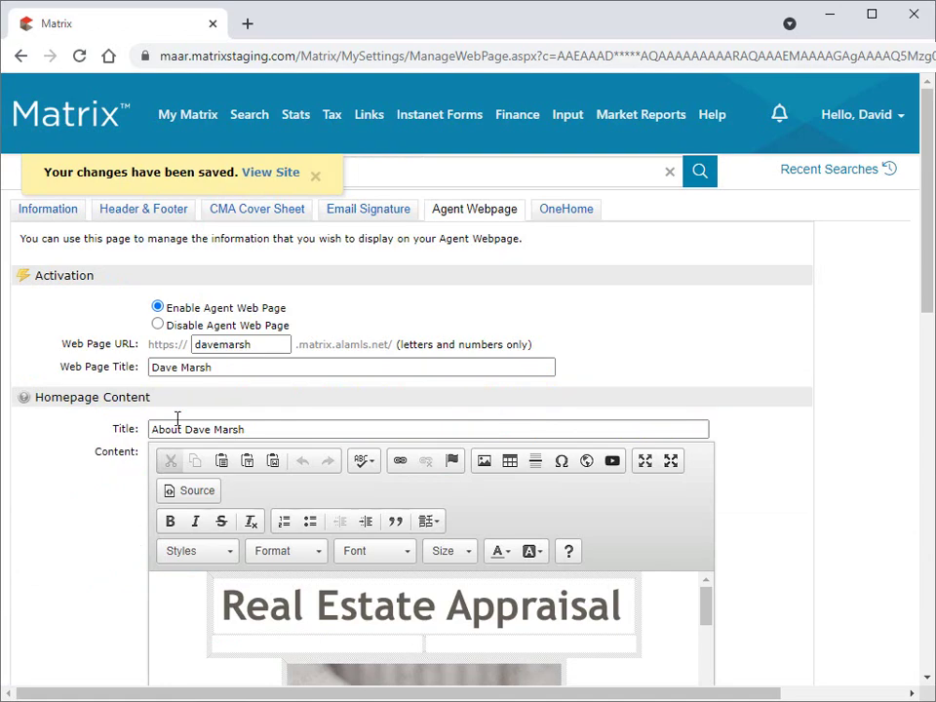
click(272, 175)
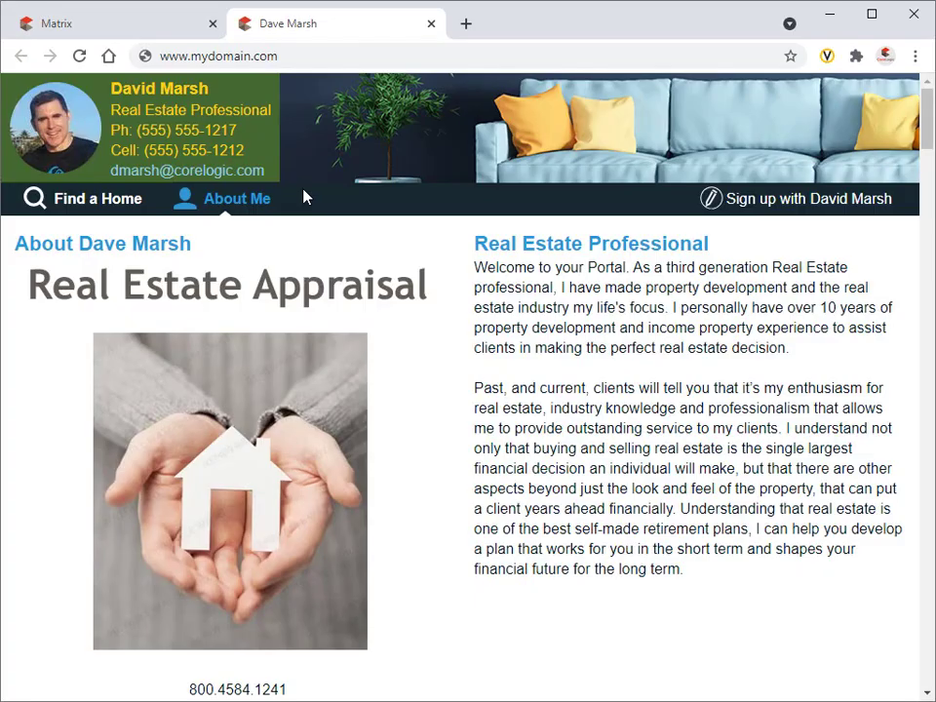
click(430, 24)
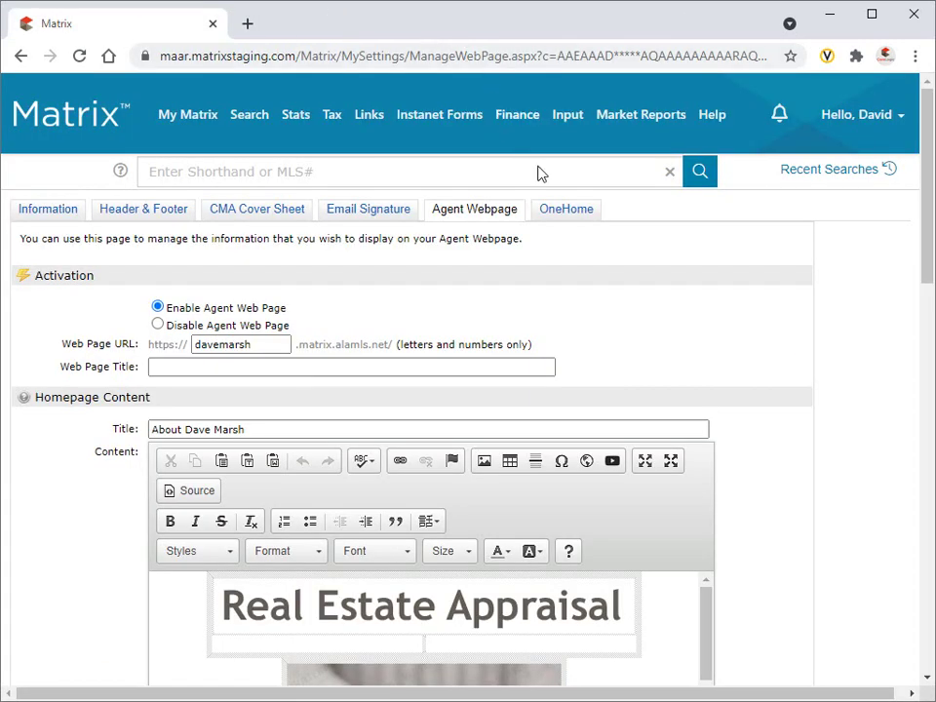
On the OneHome tab, override the full name and replace the first name with a shorter one.
click(568, 211)
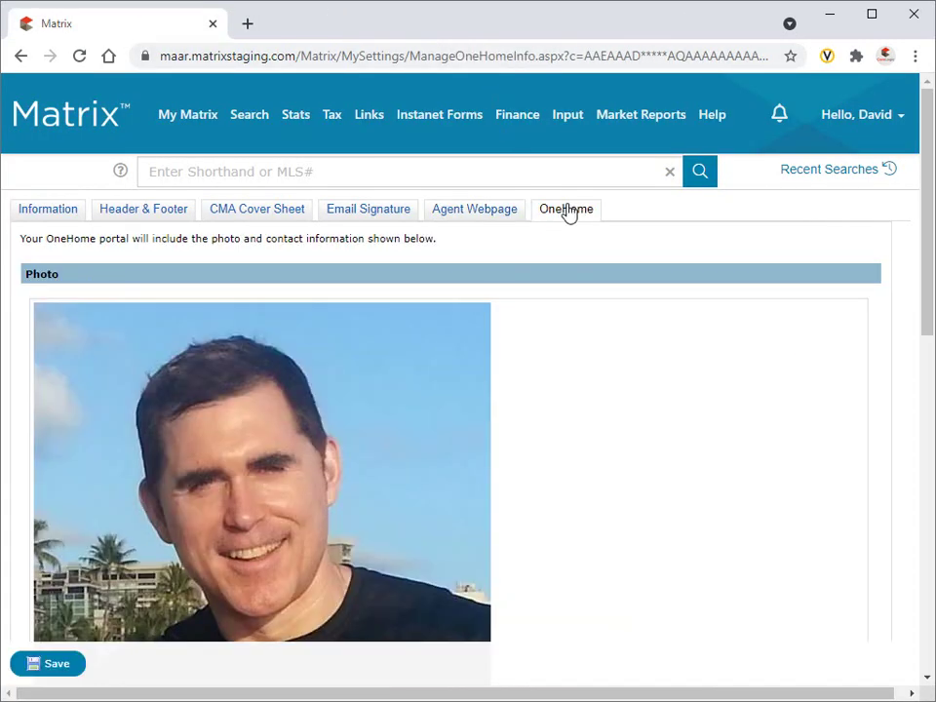
scroll(568, 210, down, 6)
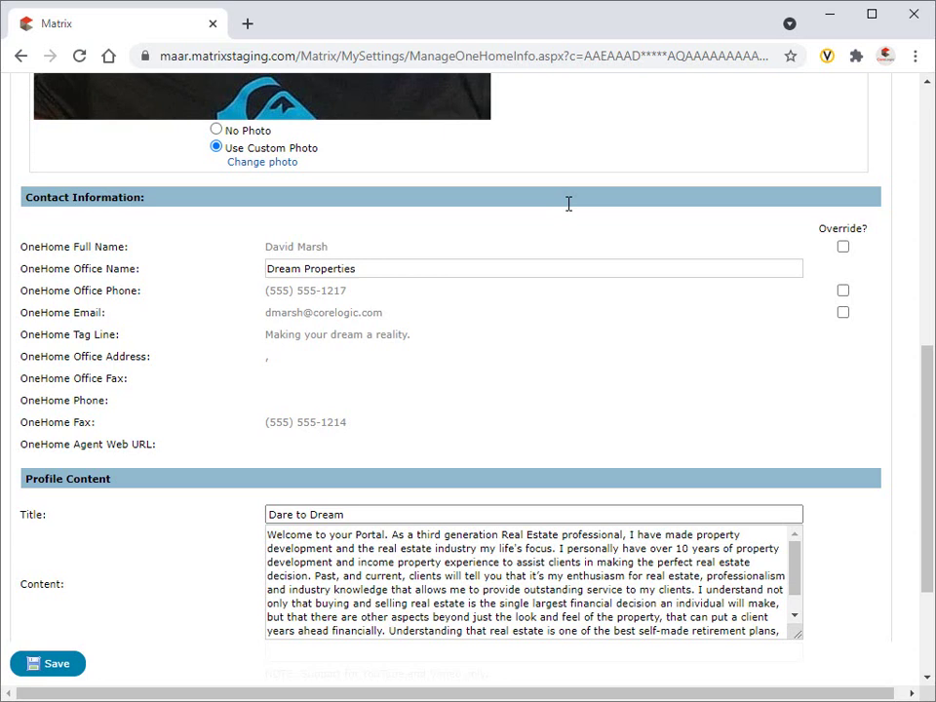
click(842, 246)
double_click(281, 248)
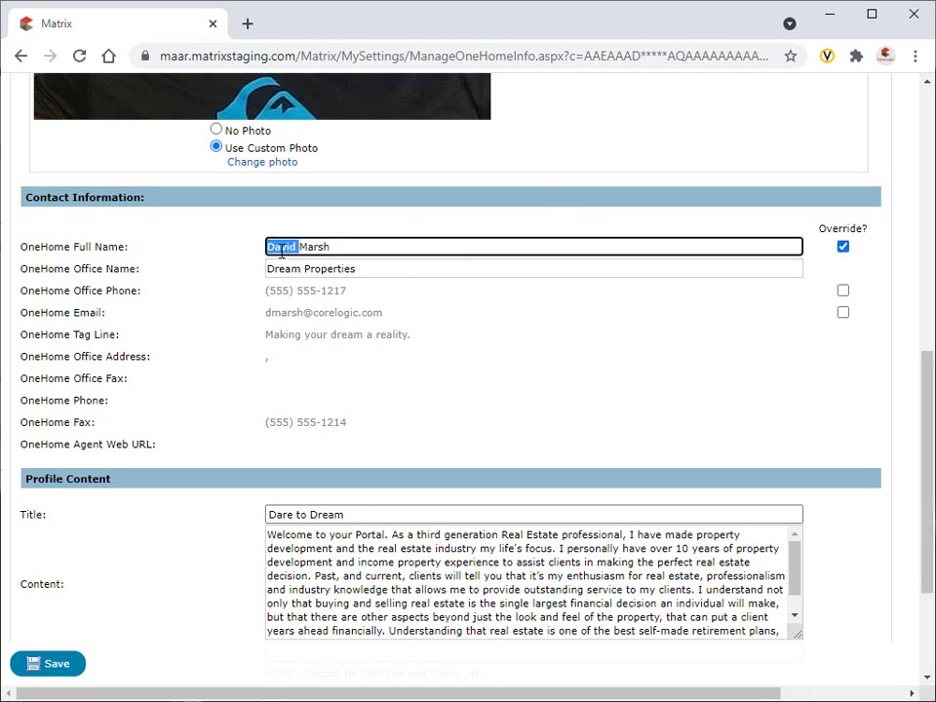
text(Dave)
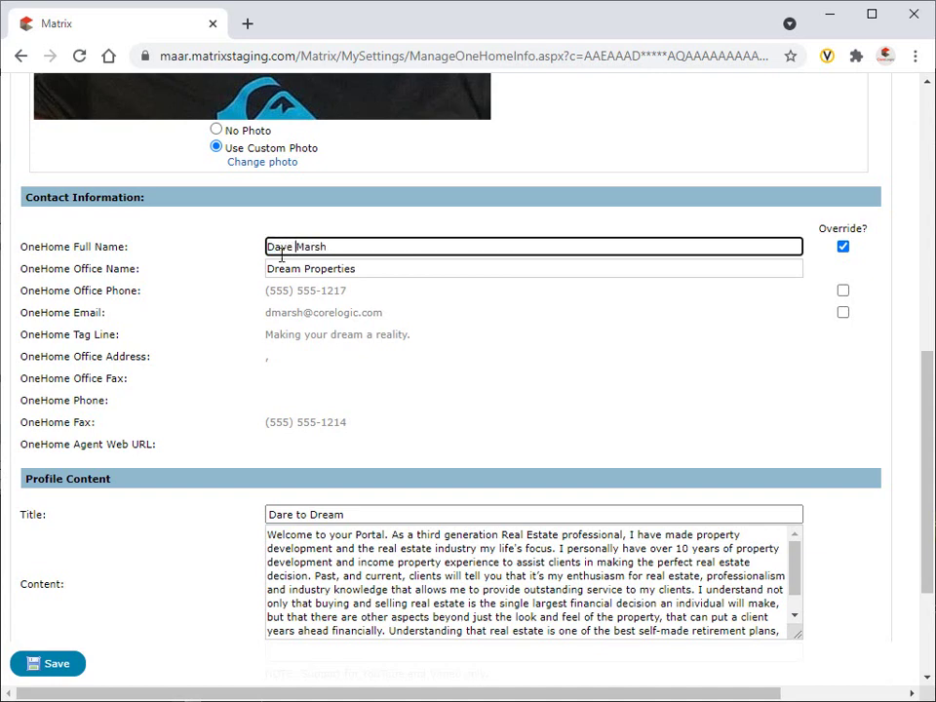
Paste a YouTube URL into Video Link and save the OneHome settings.
scroll(281, 255, down, 4)
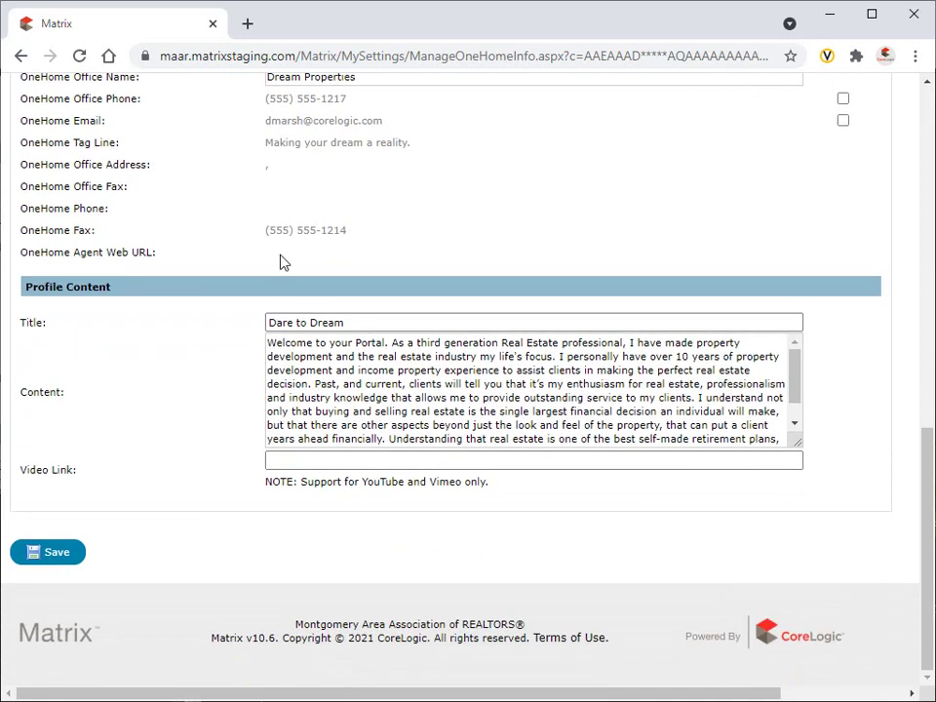
click(626, 464)
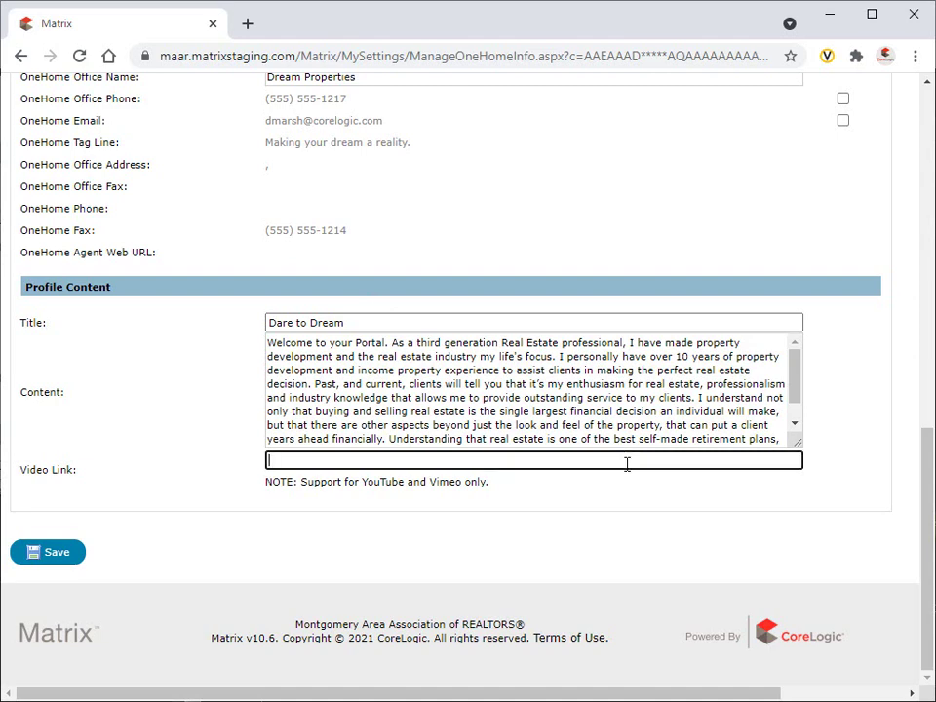
text(https://youtu.be/fidopJ2Rmi0)
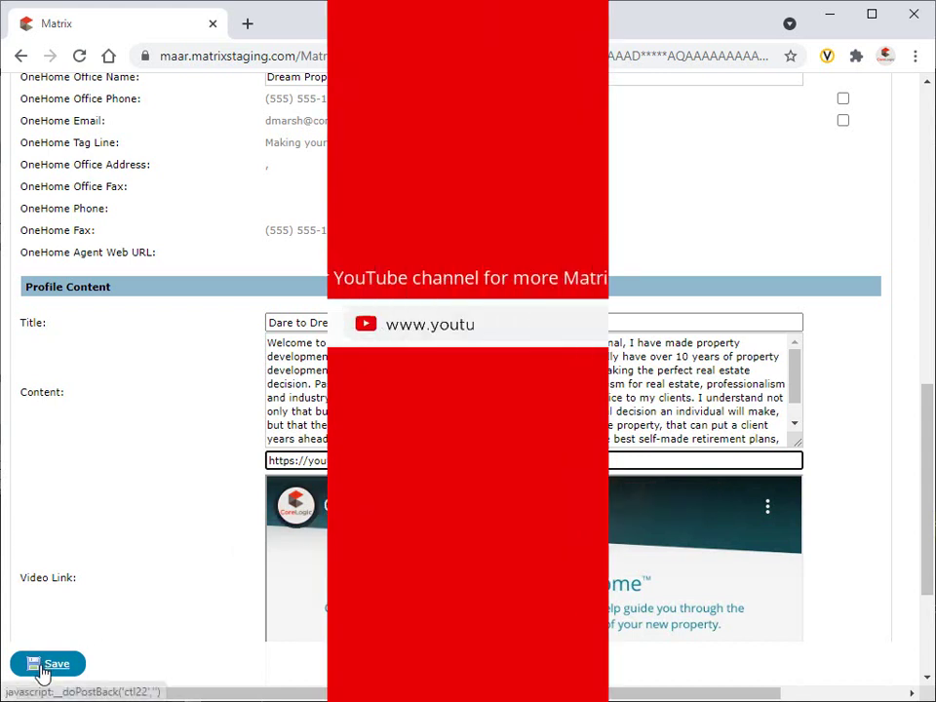
click(44, 666)
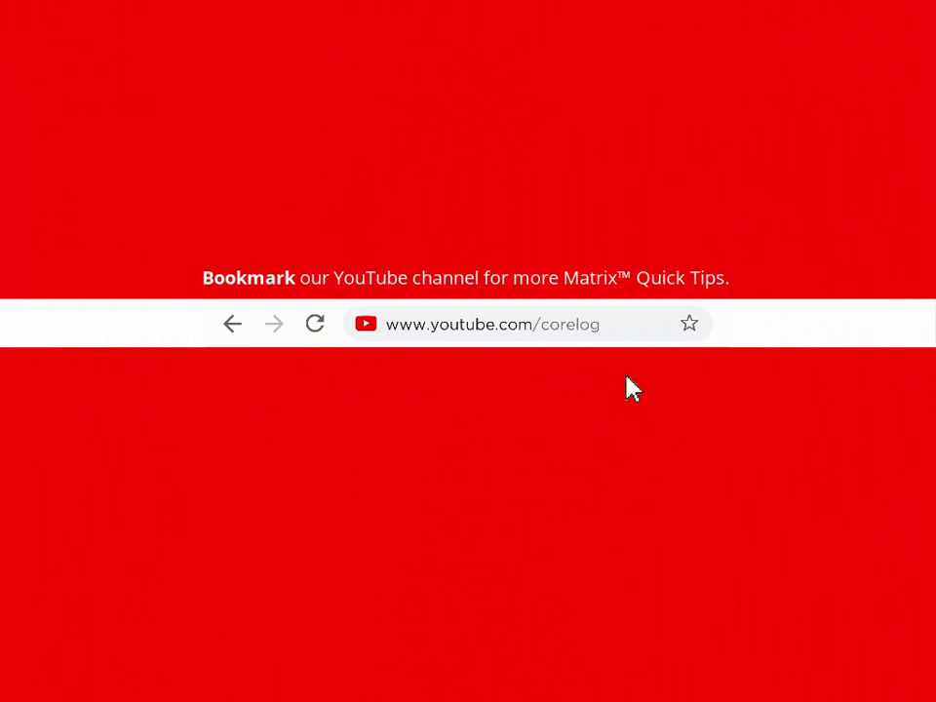